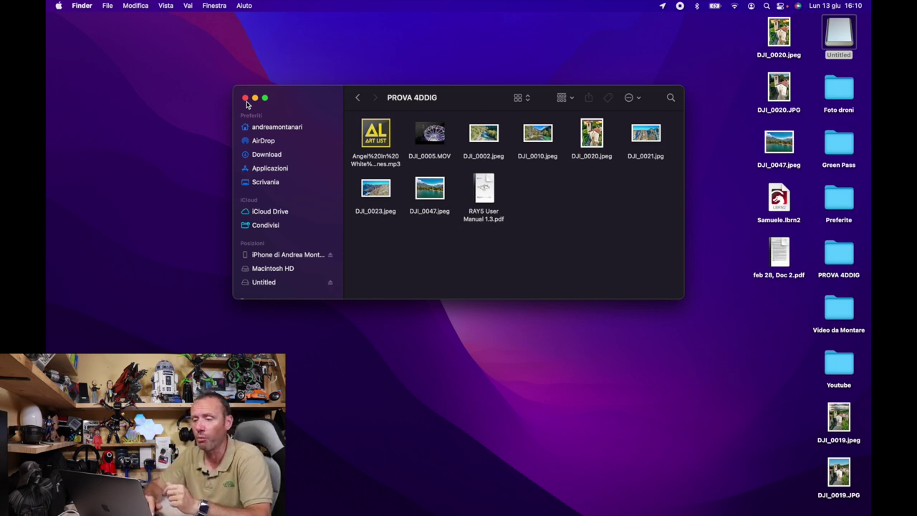
# Move the PROVA 4DDIG folder on the Untitled drive to the Trash, then empty the Trash.
pyautogui.click(360, 98)
pyautogui.rightClick(402, 133)
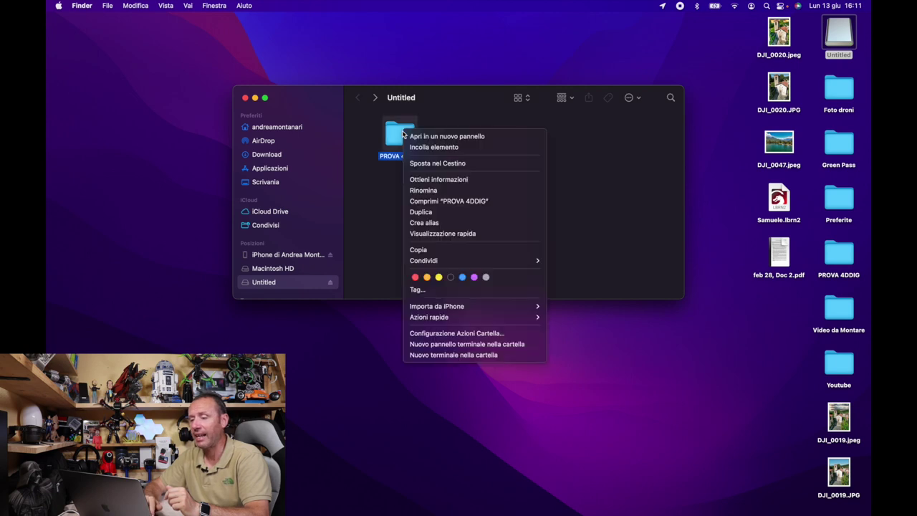
pyautogui.click(458, 163)
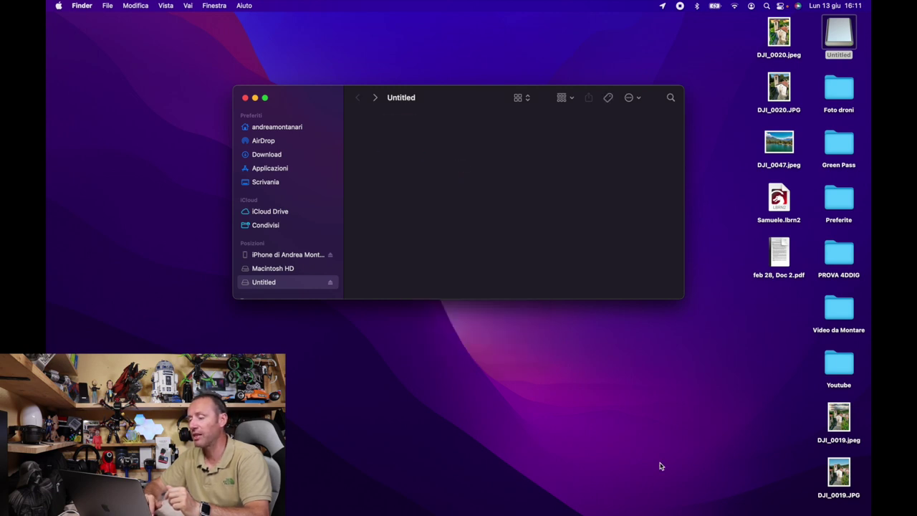
pyautogui.rightClick(739, 495)
pyautogui.click(750, 464)
pyautogui.click(503, 215)
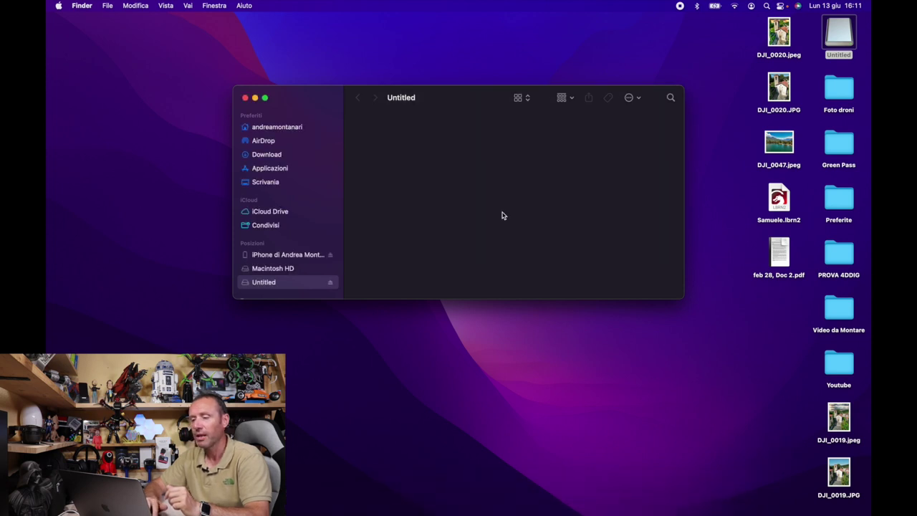
pyautogui.click(245, 98)
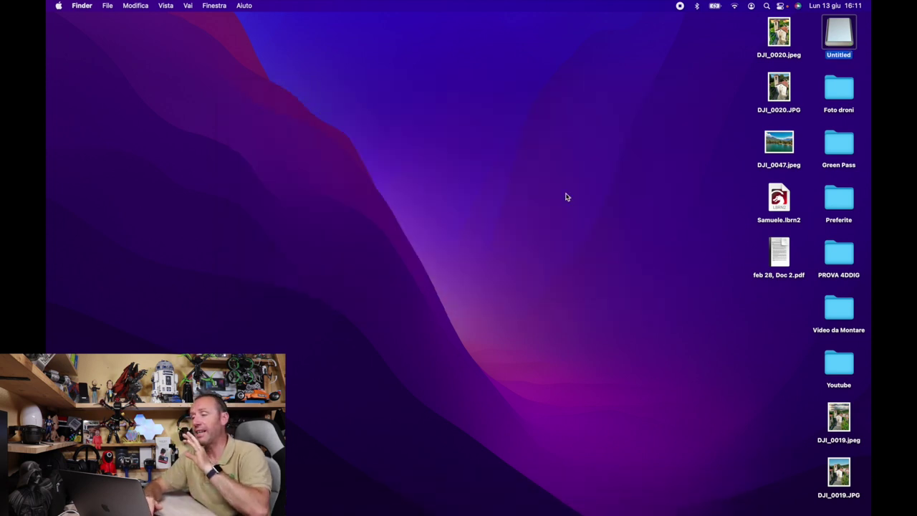
# Check the contents of the Untitled drive and of the Trash.
pyautogui.doubleClick(844, 36)
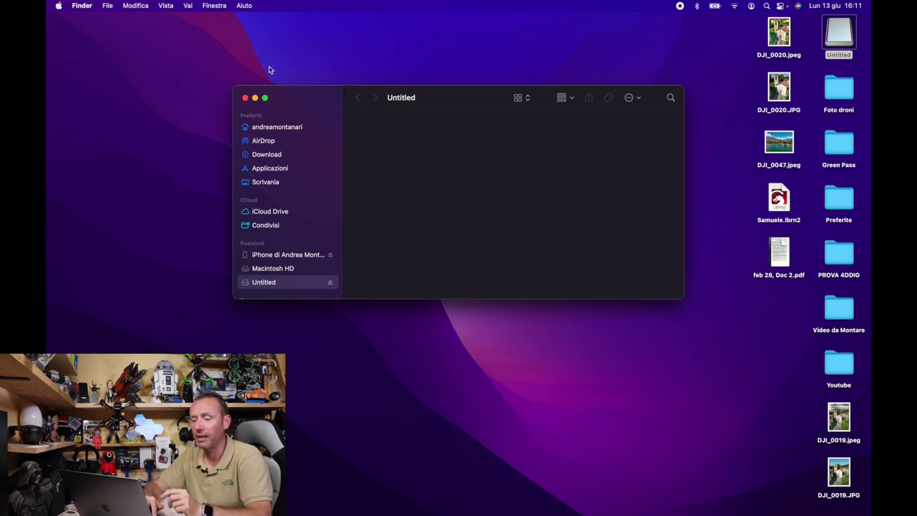
pyautogui.click(245, 98)
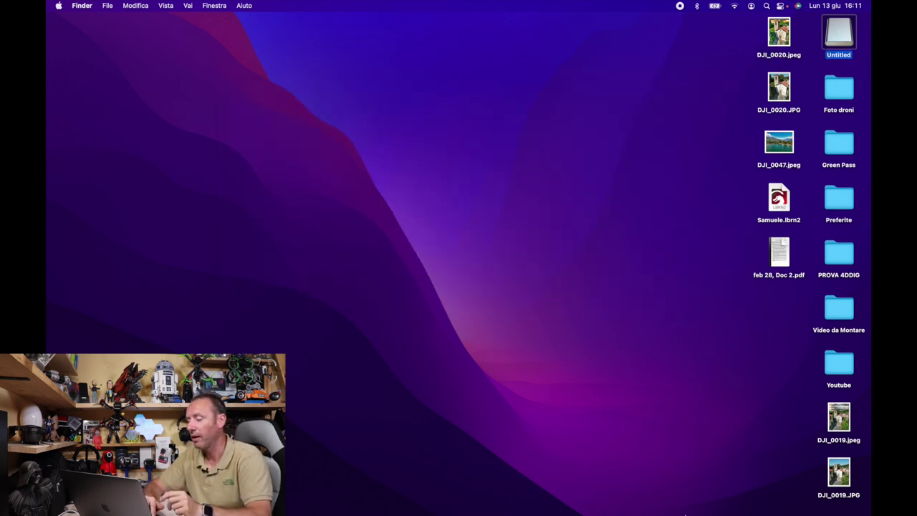
pyautogui.click(744, 494)
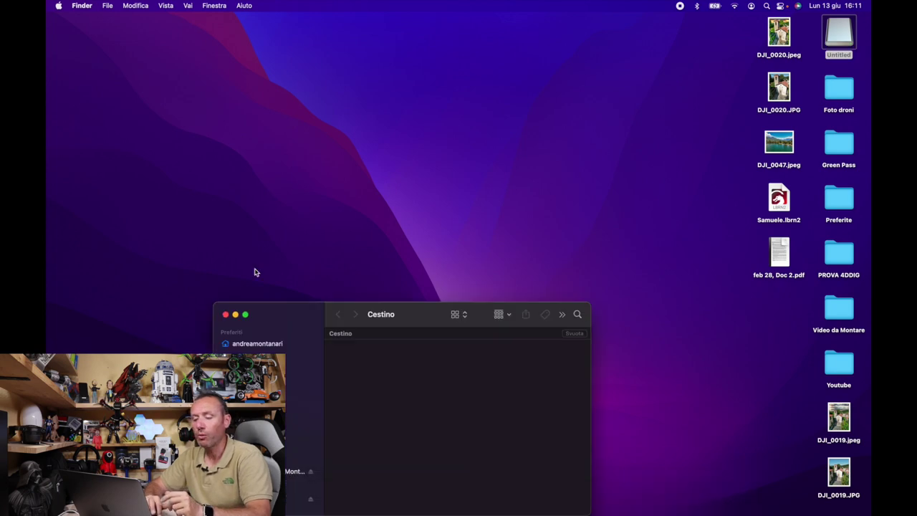
pyautogui.click(225, 314)
# Launch Tenorshare 4DDiG and authorize it with the account password.
pyautogui.click(263, 495)
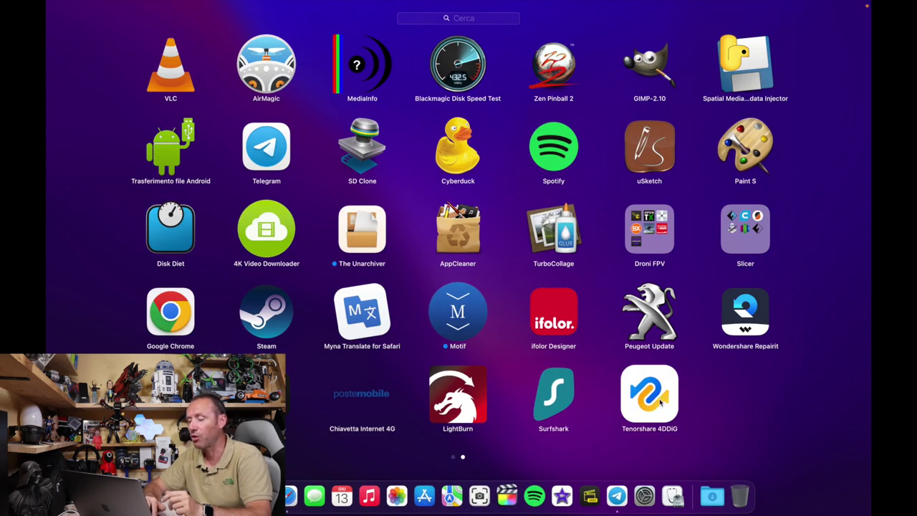
pyautogui.click(652, 403)
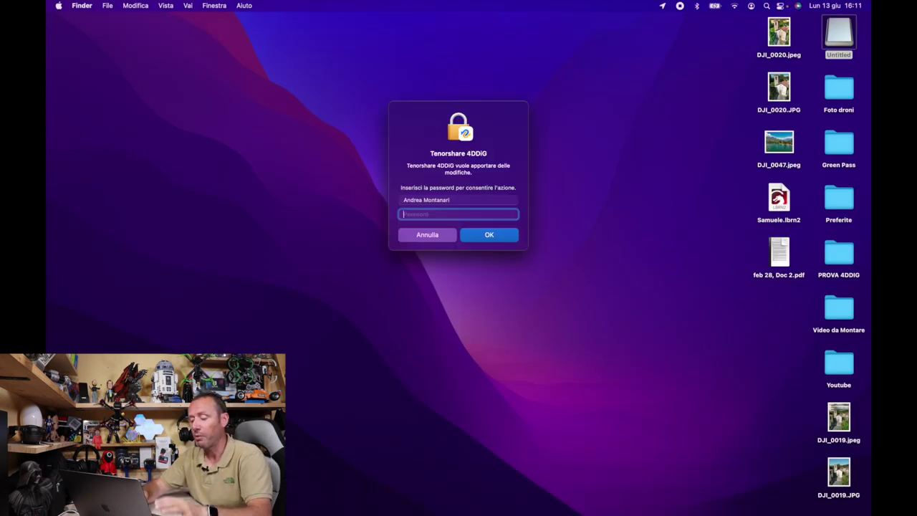
pyautogui.write('•••••••')
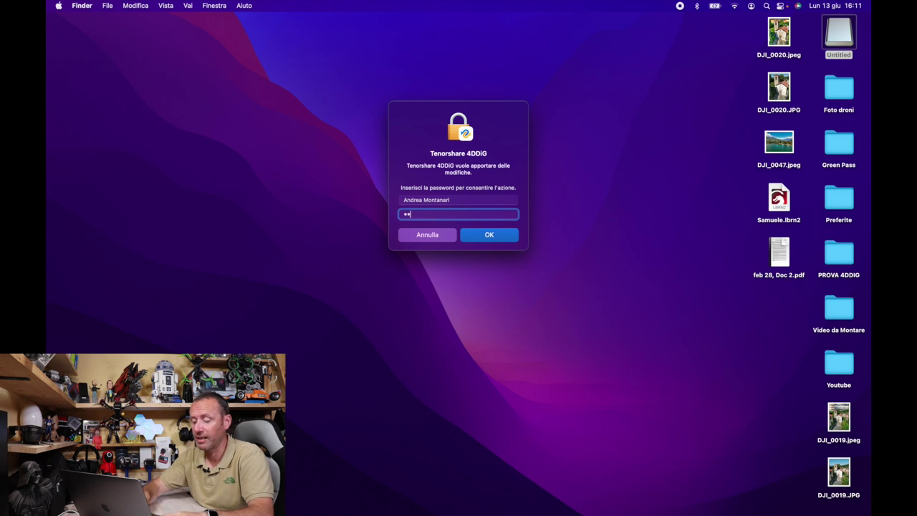
pyautogui.press('Return')
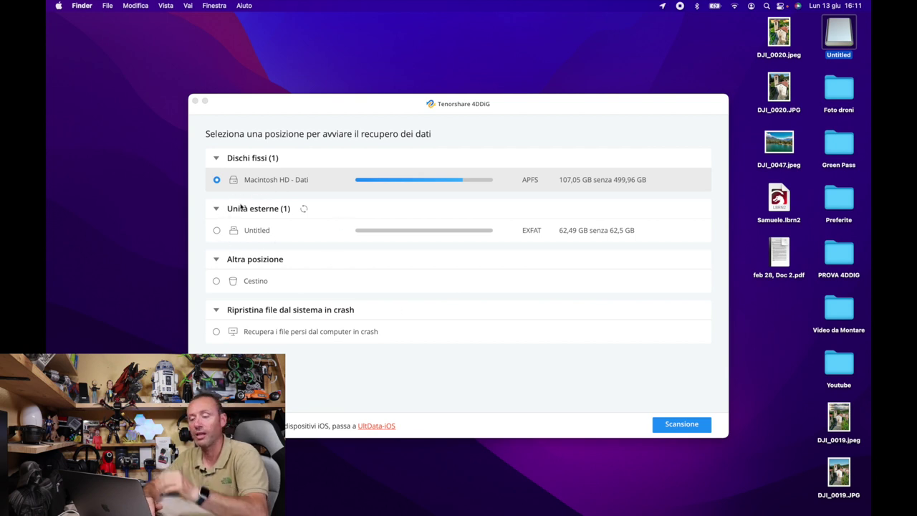
# Scan the external Untitled drive for lost files and show the results by file type.
pyautogui.click(217, 230)
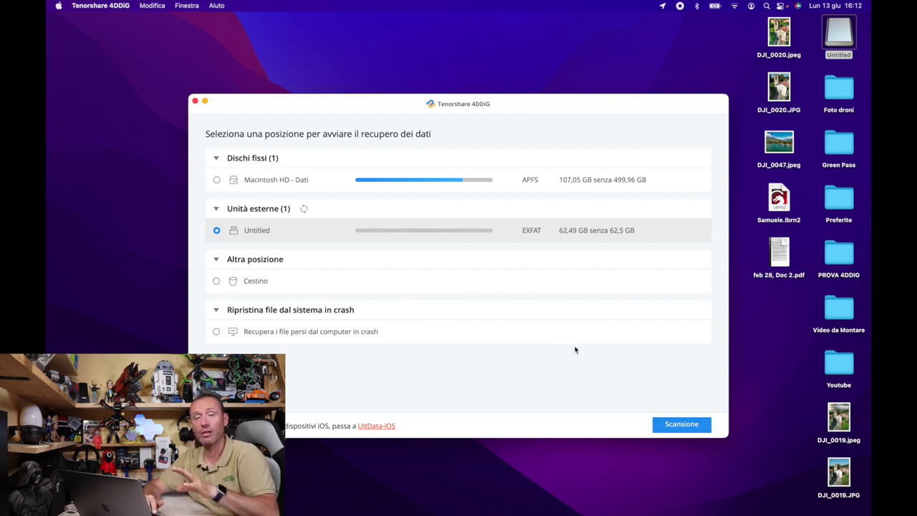
pyautogui.click(673, 427)
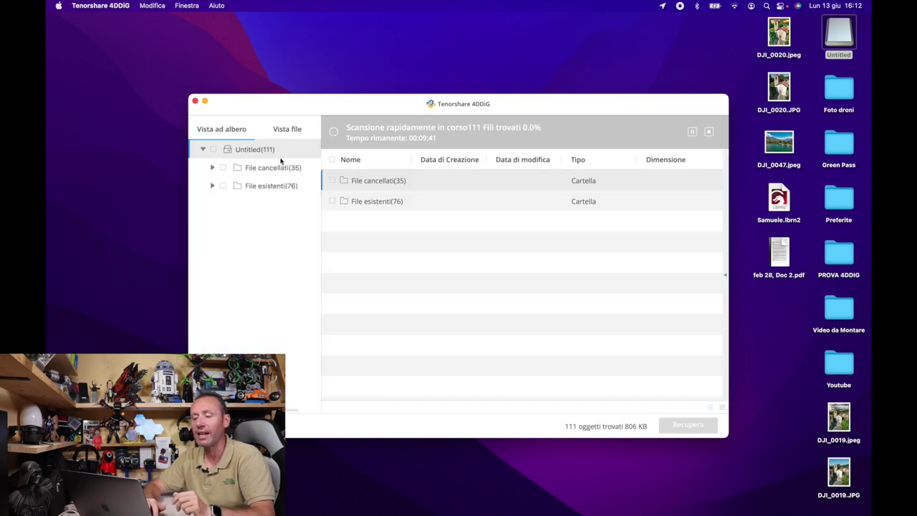
pyautogui.click(286, 128)
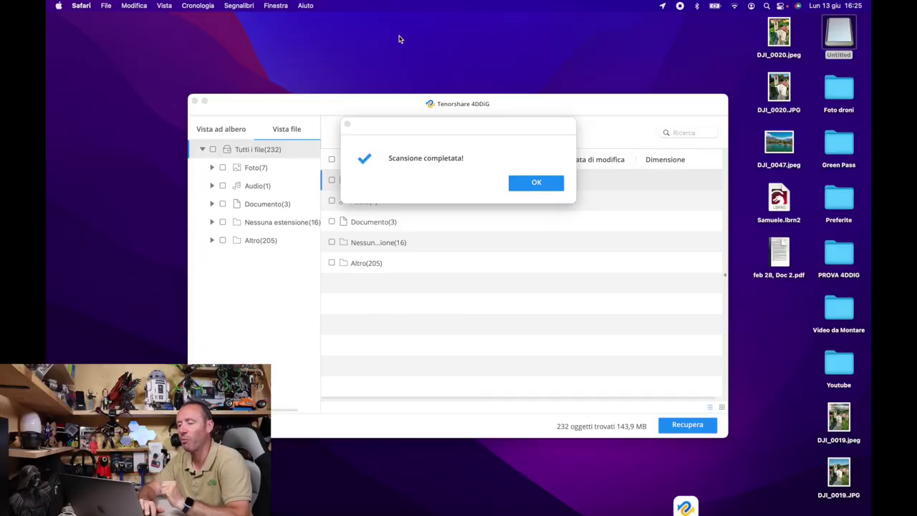
pyautogui.click(536, 182)
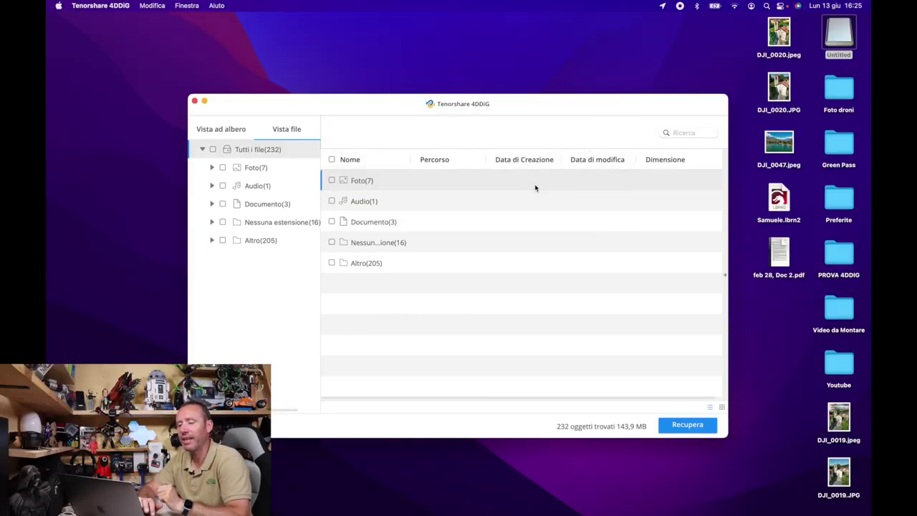
# Select all found categories for recovery: Foto, Audio, Documento, Nessuna estensione and Altro.
pyautogui.click(688, 428)
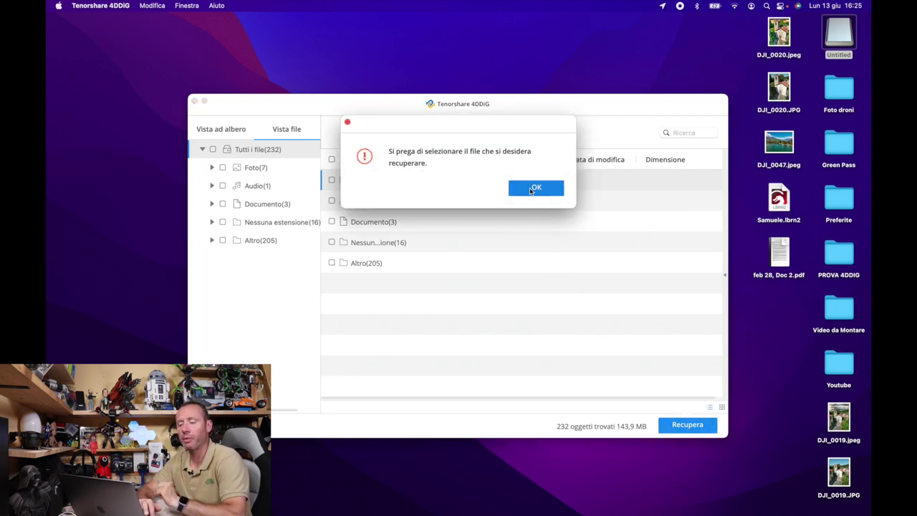
pyautogui.click(533, 188)
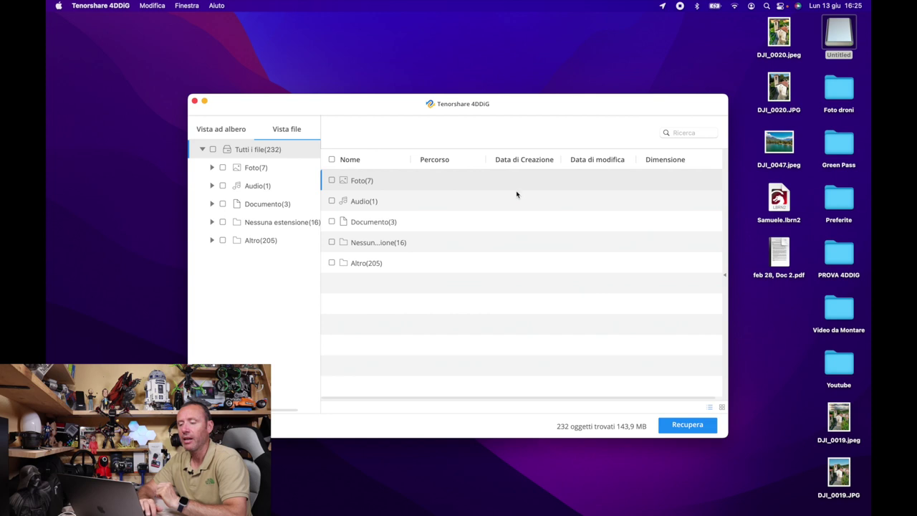
pyautogui.click(332, 180)
pyautogui.click(332, 201)
pyautogui.click(332, 222)
pyautogui.click(331, 243)
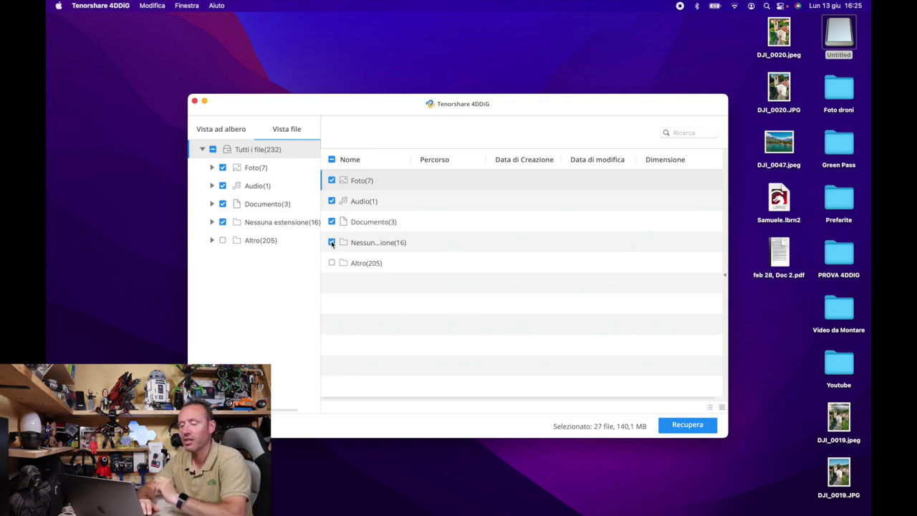
pyautogui.click(332, 262)
# Recover the selected files to the Scrivania folder.
pyautogui.click(677, 427)
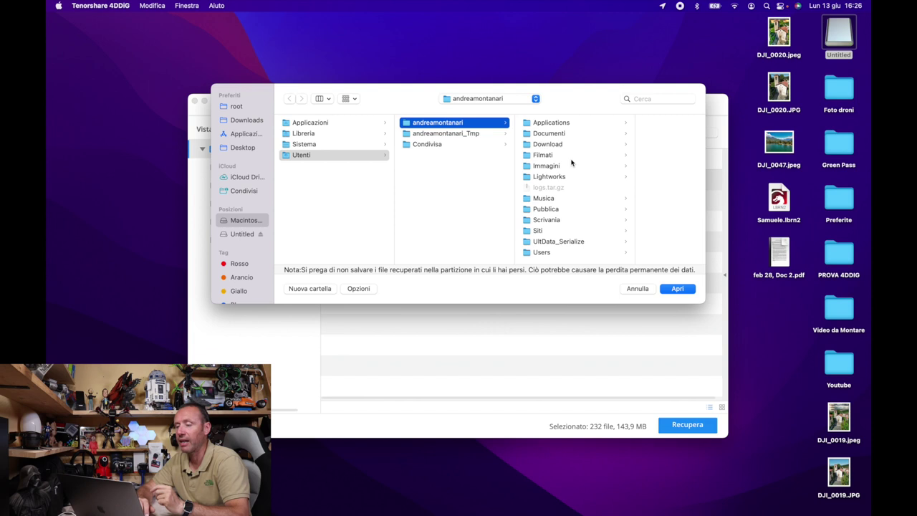
pyautogui.click(559, 220)
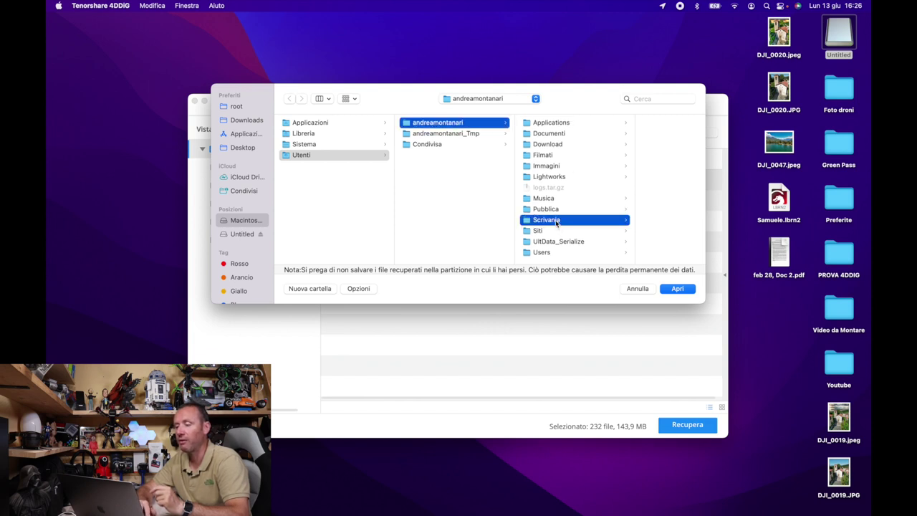
pyautogui.click(680, 288)
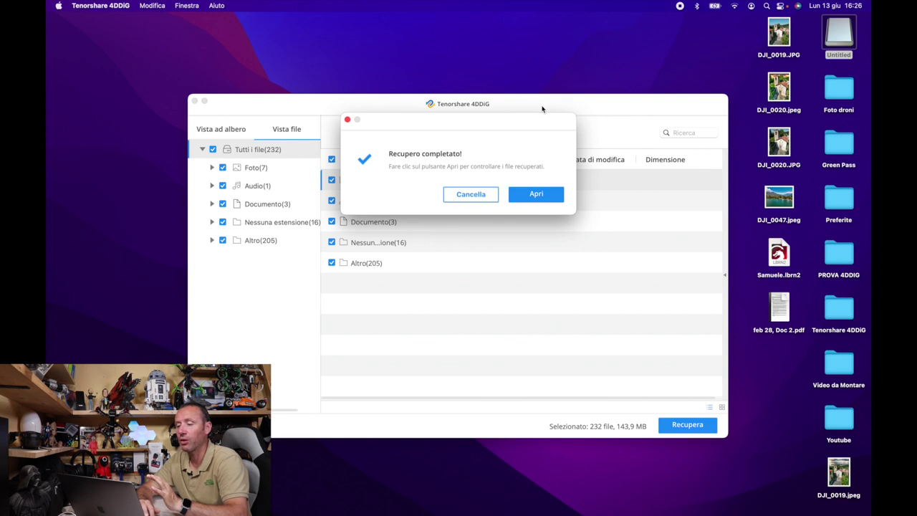
# Open the recovered Untitled folder and look into Trashes inside File cancellati.
pyautogui.click(537, 195)
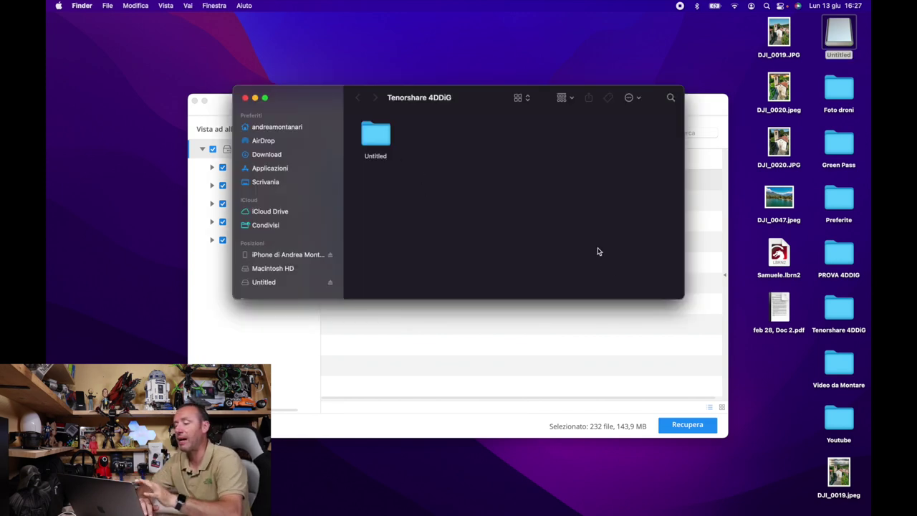
pyautogui.doubleClick(381, 143)
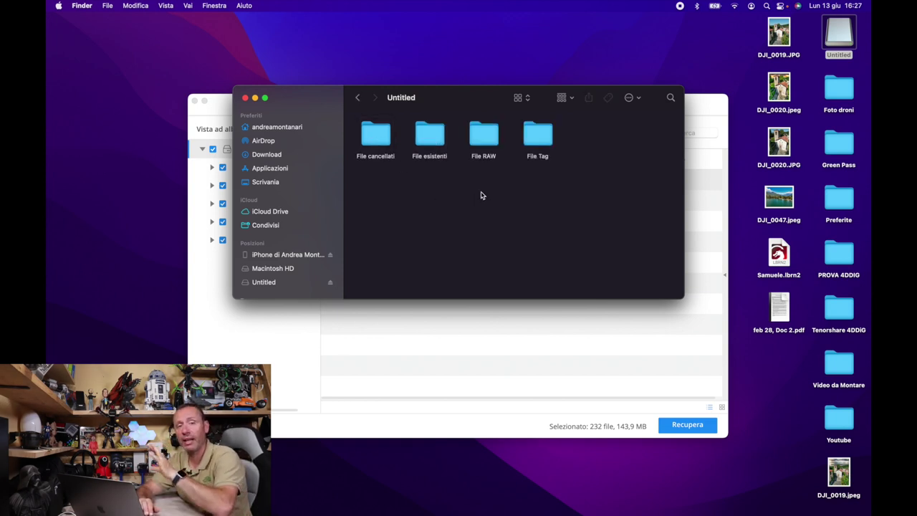
pyautogui.doubleClick(373, 136)
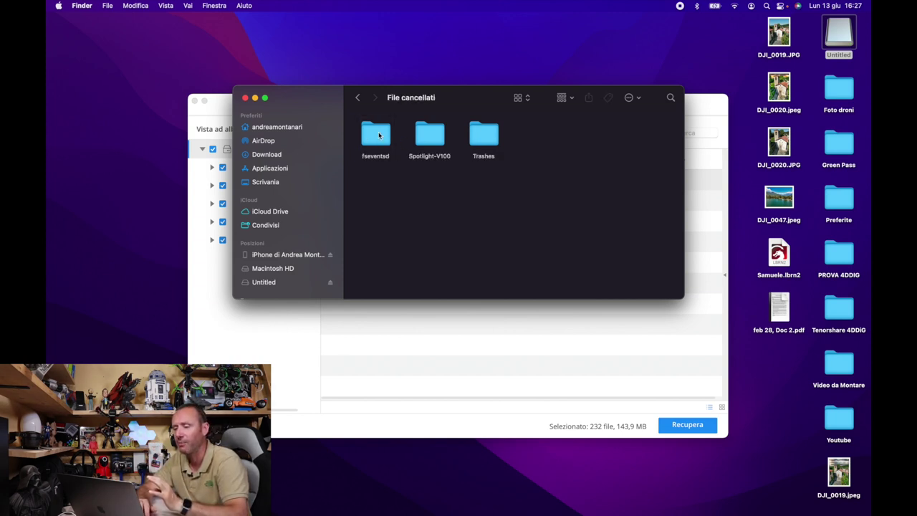
pyautogui.doubleClick(483, 147)
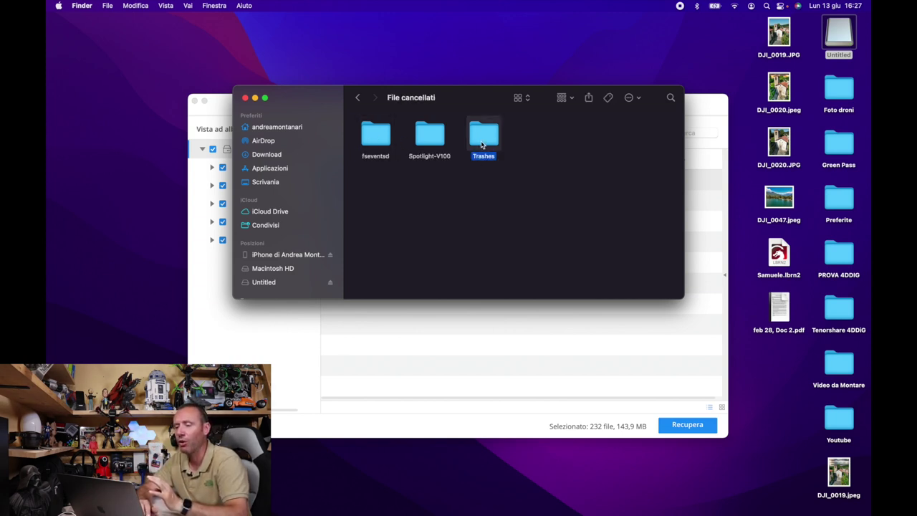
pyautogui.click(358, 99)
# Browse the Store-V2 files in Spotlight-V100 and check the fseventsd folder in File cancellati.
pyautogui.doubleClick(434, 140)
pyautogui.doubleClick(371, 133)
pyautogui.doubleClick(370, 132)
pyautogui.scroll(-3, 467, 203)
pyautogui.scroll(-15, 467, 203)
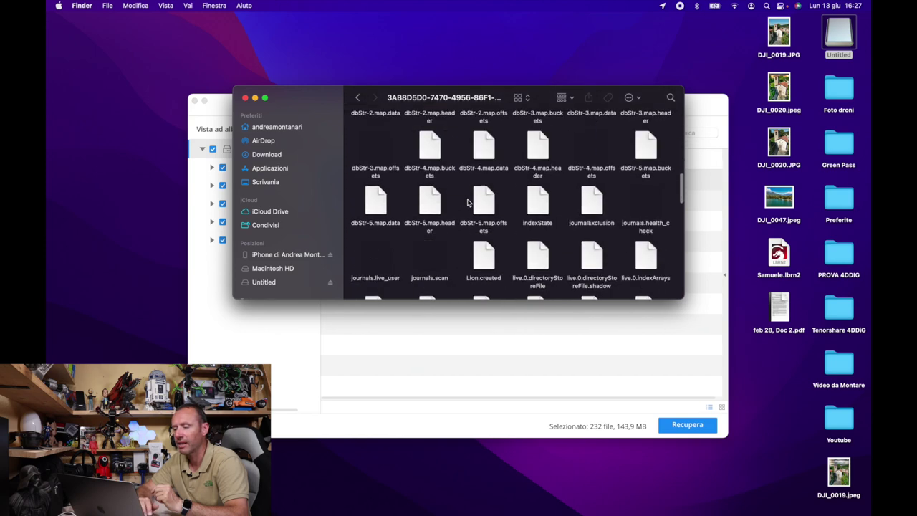
pyautogui.click(358, 97)
pyautogui.click(357, 97)
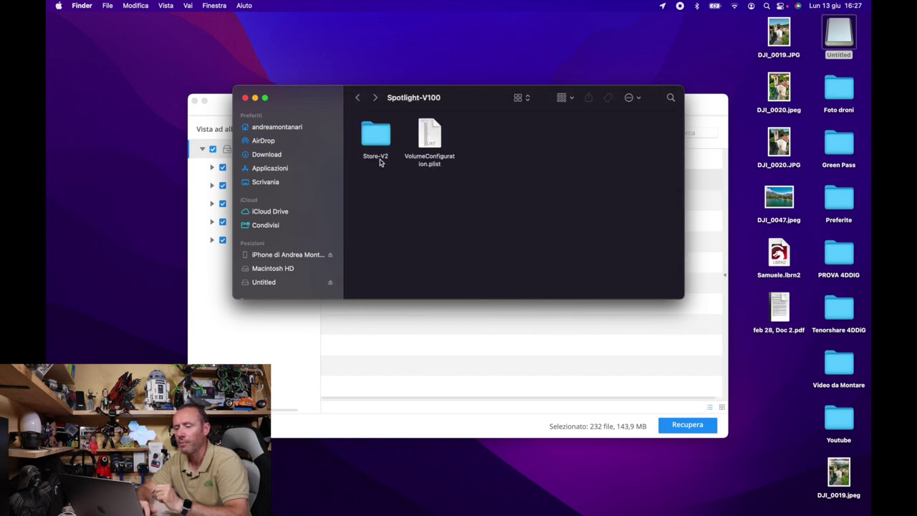
pyautogui.click(358, 98)
pyautogui.doubleClick(372, 135)
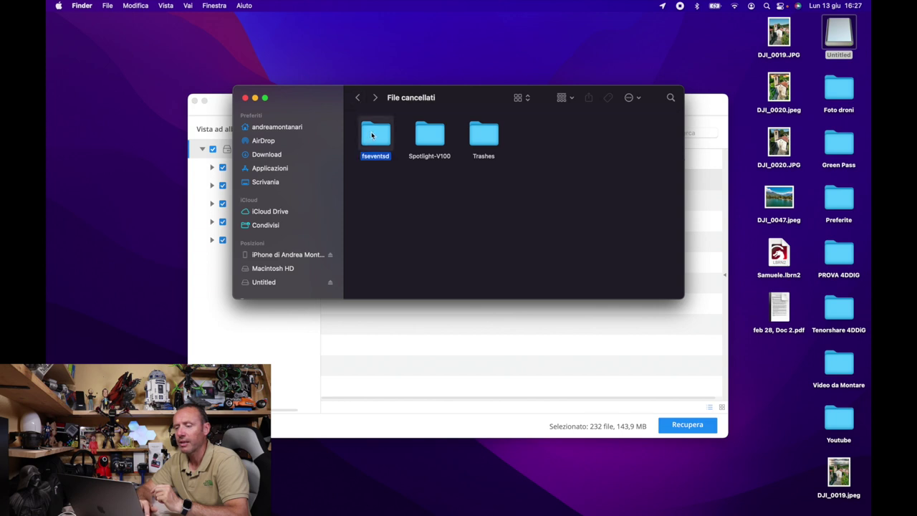
pyautogui.click(355, 98)
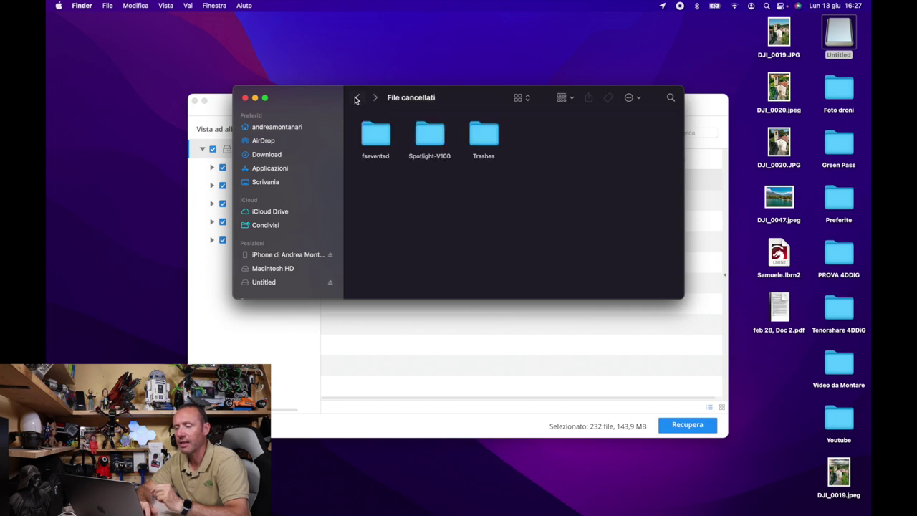
# Reexamine the Spotlight-V100 subfolders, including journals.live_user, and open the recovered Trashes folder.
pyautogui.doubleClick(432, 133)
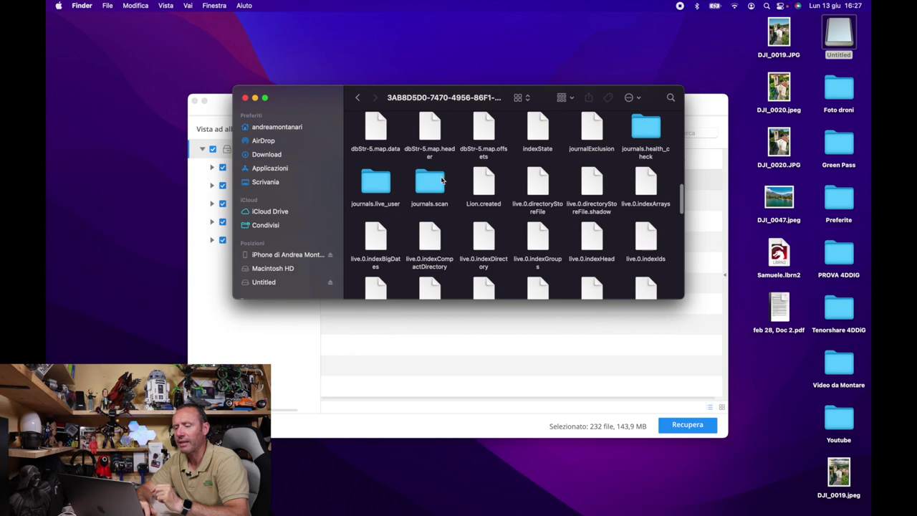
pyautogui.doubleClick(379, 182)
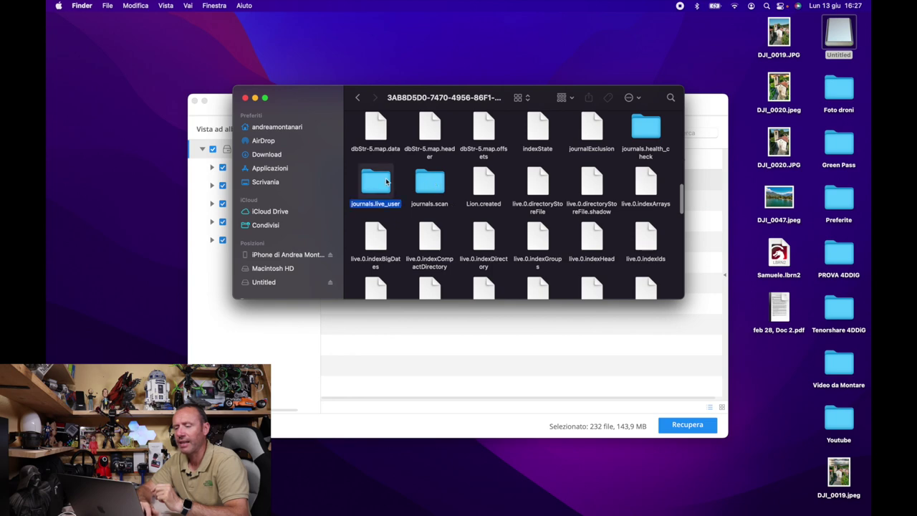
pyautogui.click(357, 97)
pyautogui.scroll(10, 439, 172)
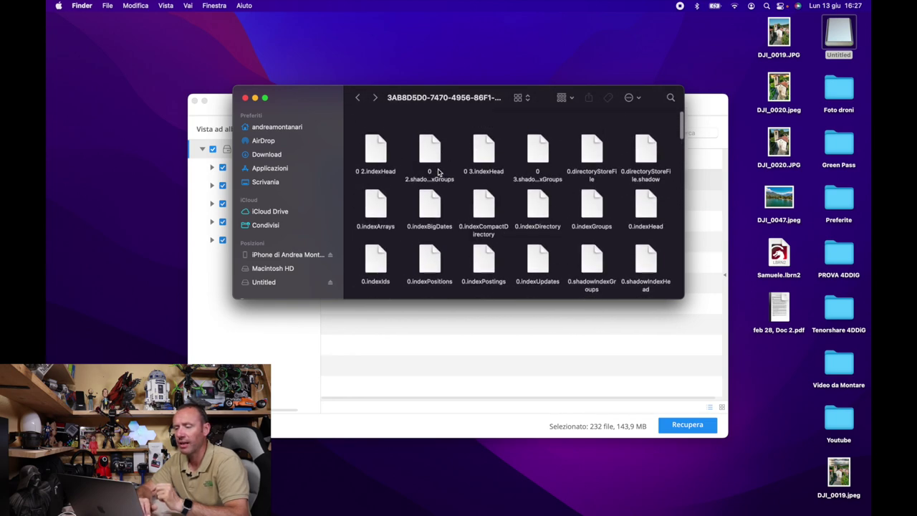
pyautogui.click(357, 97)
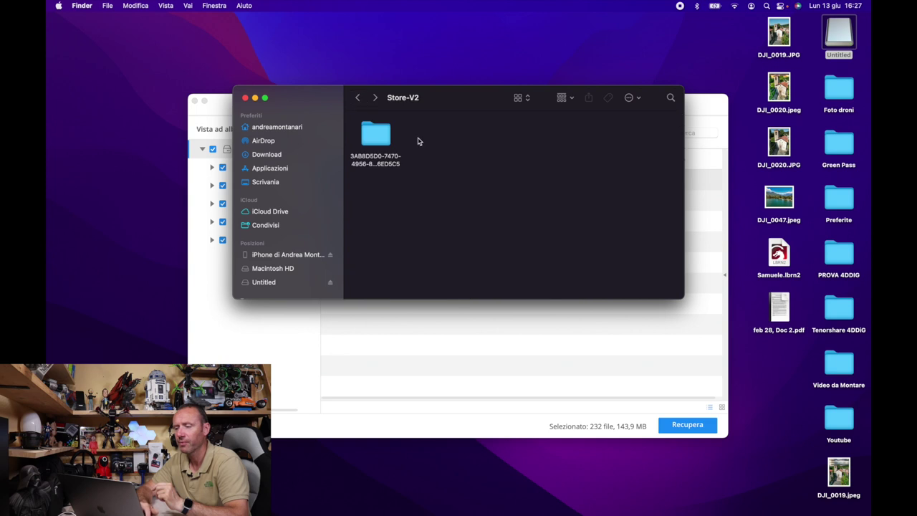
pyautogui.click(359, 98)
pyautogui.click(359, 98)
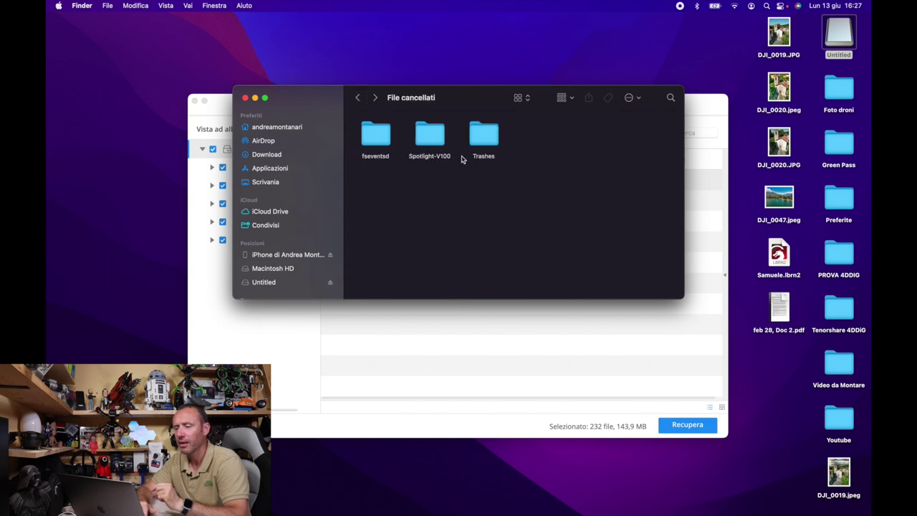
pyautogui.doubleClick(492, 135)
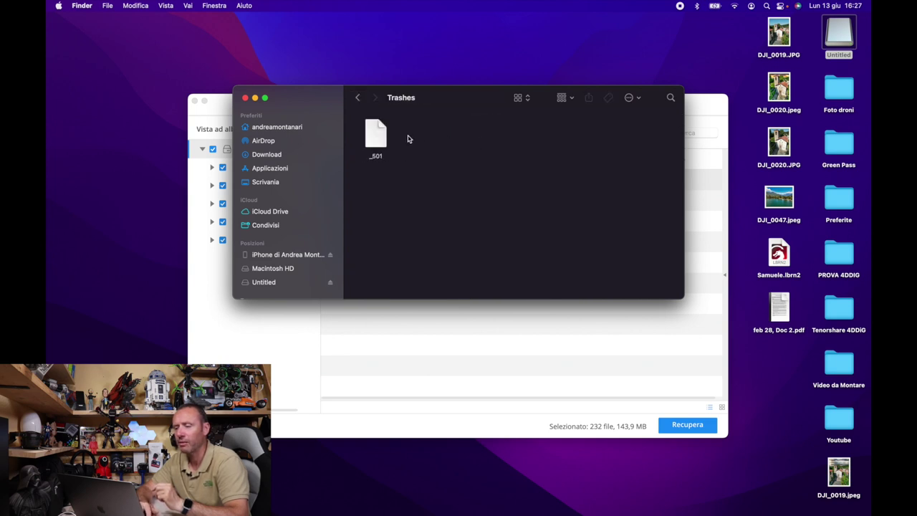
# Return to the recovered Untitled folder and check the fseventsd folder inside File esistenti.
pyautogui.click(357, 97)
pyautogui.click(357, 98)
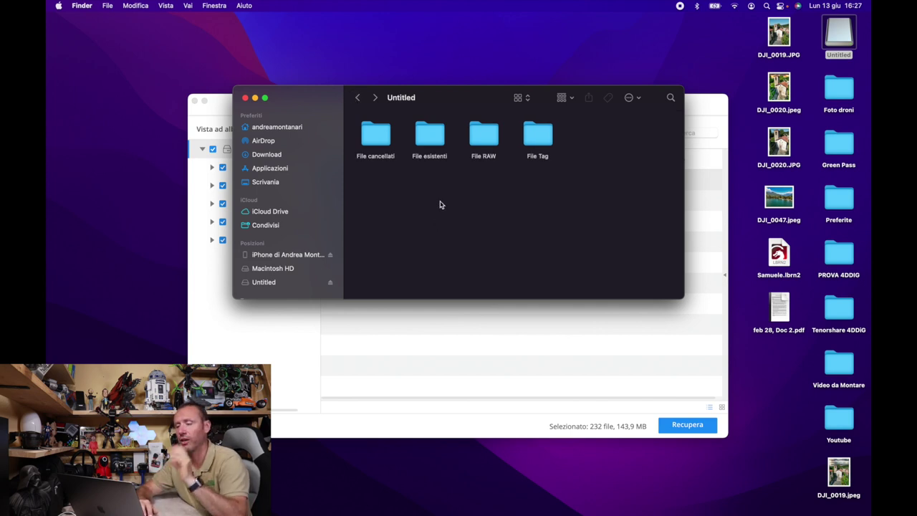
pyautogui.doubleClick(431, 135)
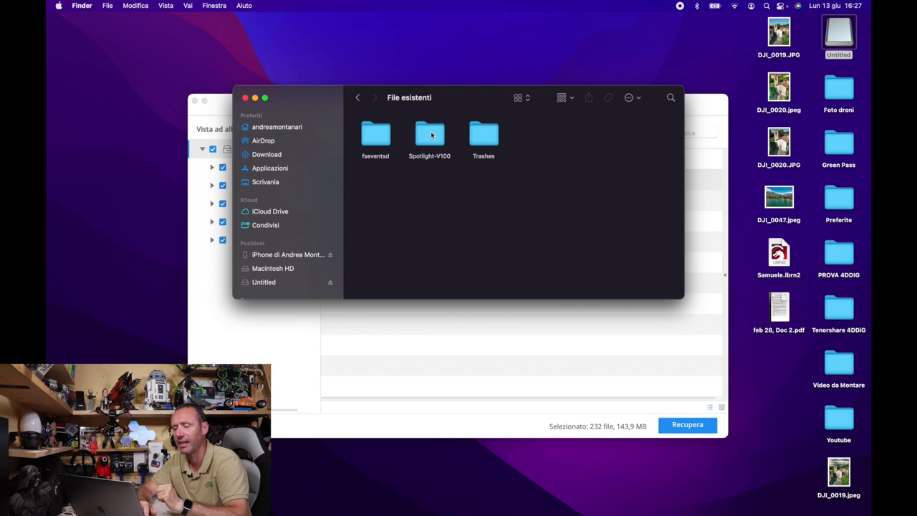
pyautogui.doubleClick(372, 137)
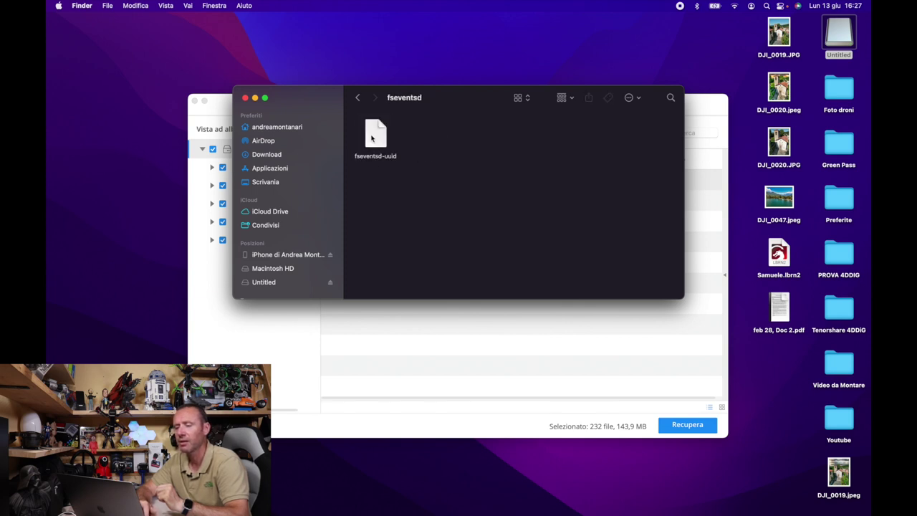
pyautogui.click(357, 97)
# Browse Spotlight-V100 in File esistenti down to the files in the Store-V2 subfolder, and return to File esistenti.
pyautogui.click(434, 134)
pyautogui.doubleClick(433, 135)
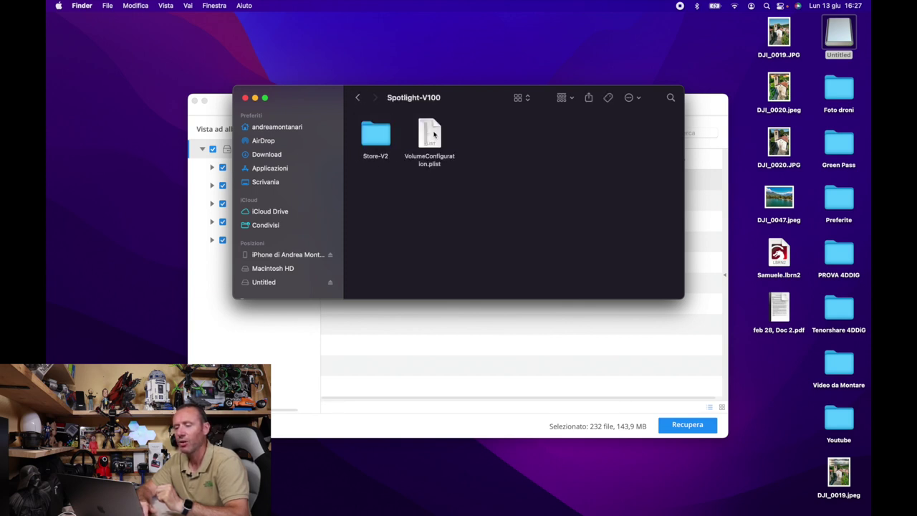
pyautogui.doubleClick(378, 133)
pyautogui.click(378, 133)
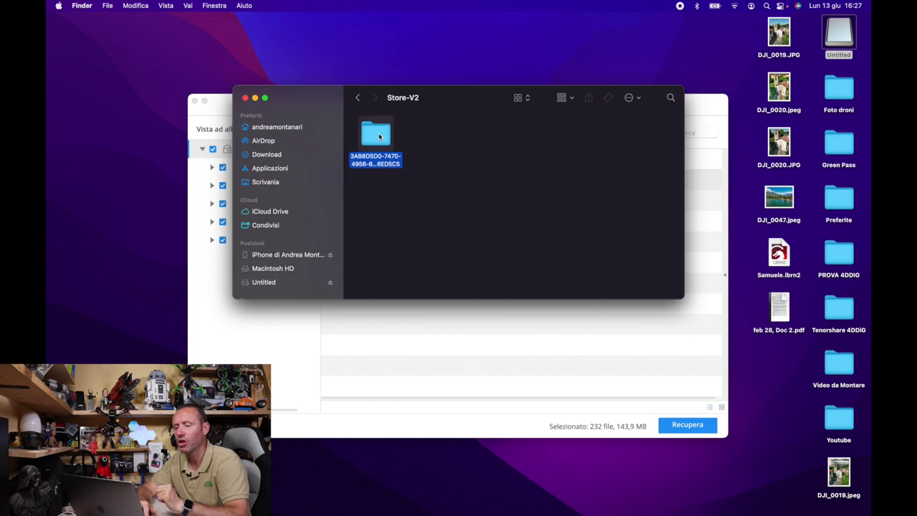
pyautogui.doubleClick(379, 132)
pyautogui.scroll(-10, 381, 127)
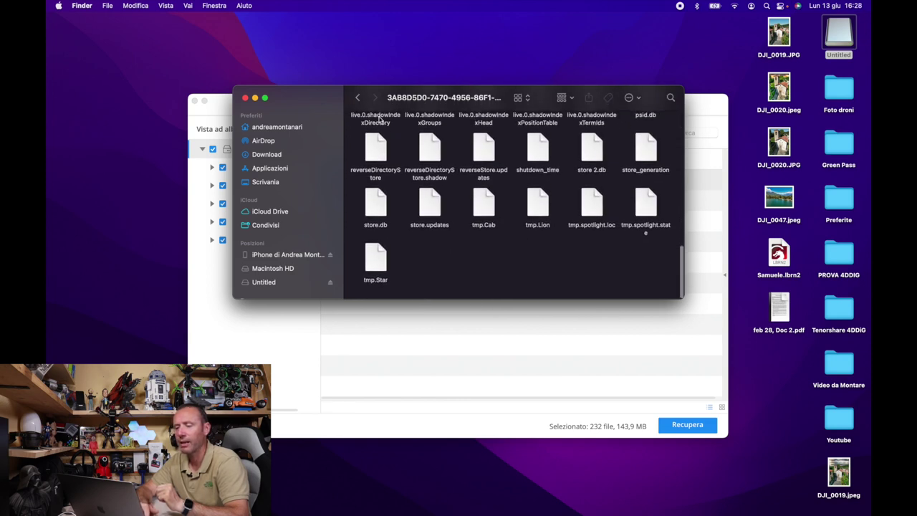
pyautogui.click(358, 97)
pyautogui.click(358, 98)
pyautogui.click(358, 97)
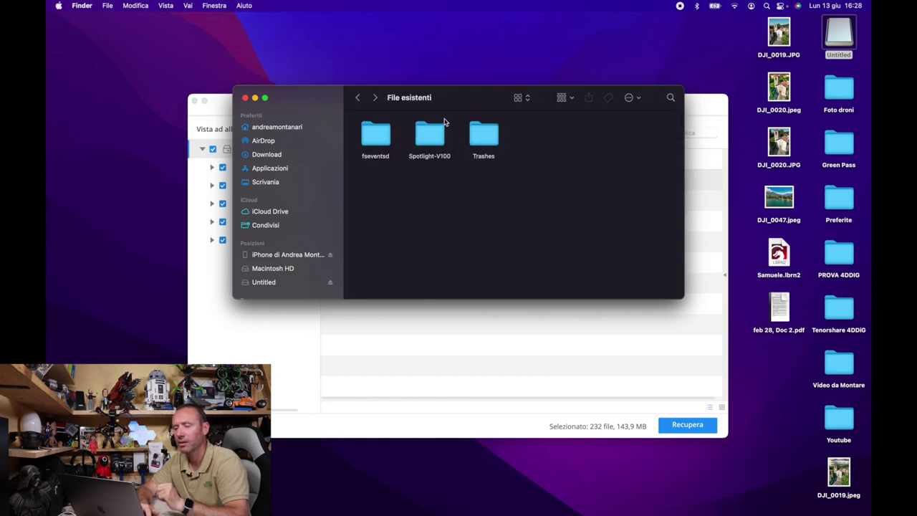
# Open the mp3 folder inside File RAW and play the recovered MP3 file at a raised volume.
pyautogui.click(357, 97)
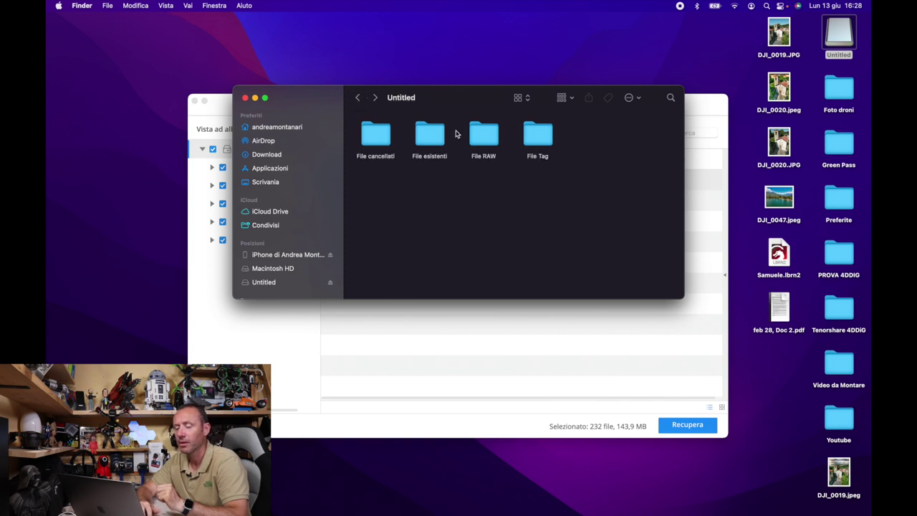
pyautogui.doubleClick(482, 134)
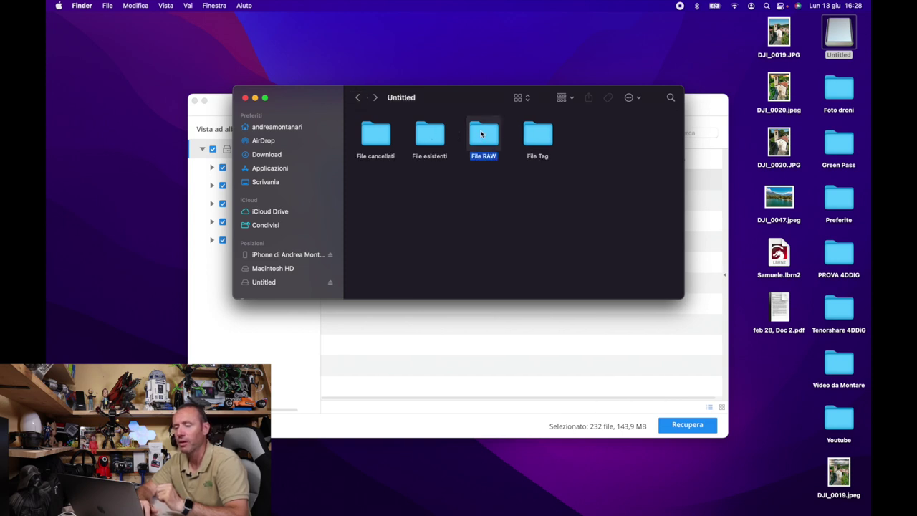
pyautogui.doubleClick(538, 133)
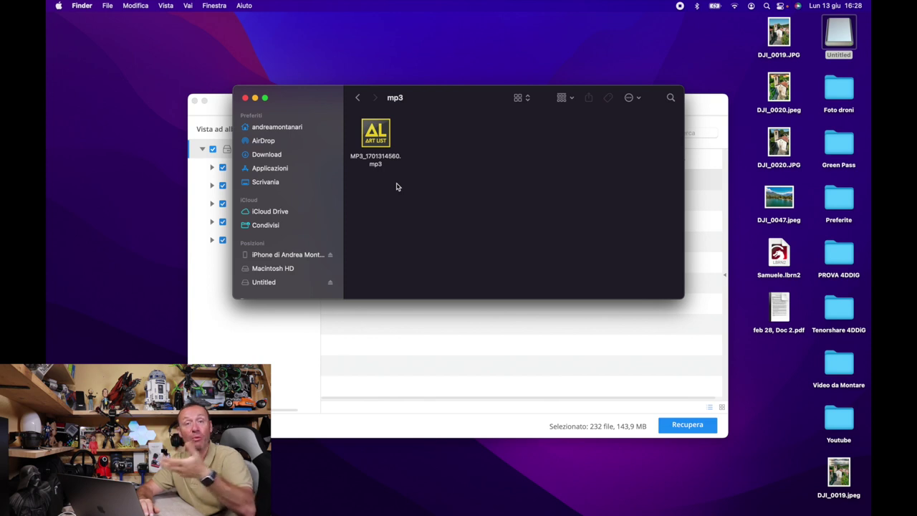
pyautogui.click(376, 133)
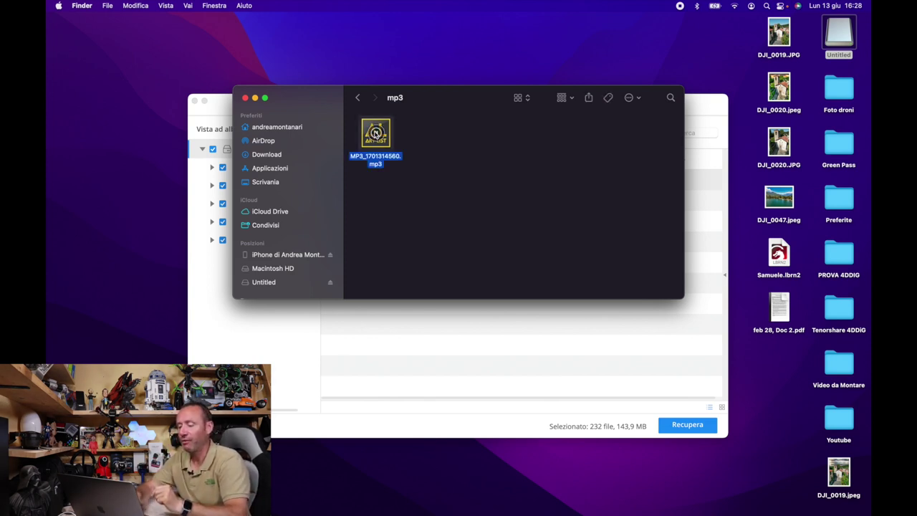
pyautogui.press('XF86AudioRaiseVolume')
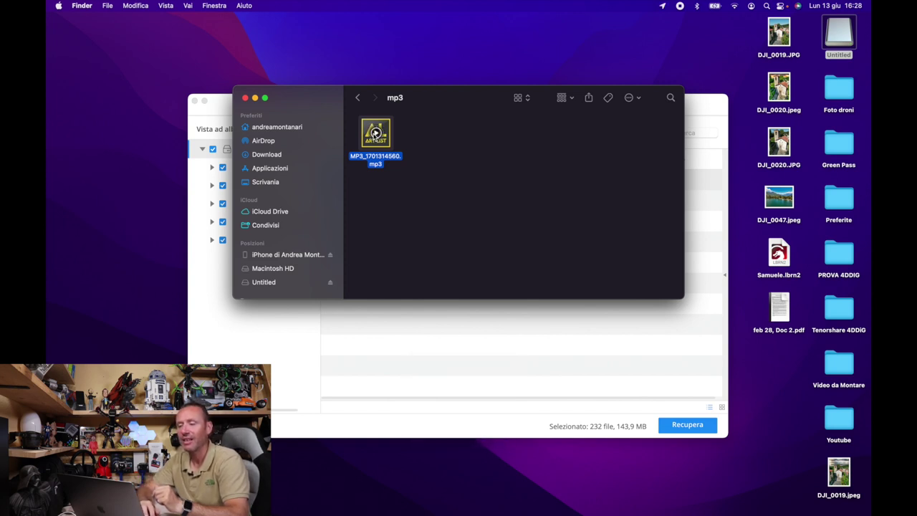
# Open the jpg folder in File RAW and view the first and last recovered photos, closing each one.
pyautogui.click(358, 99)
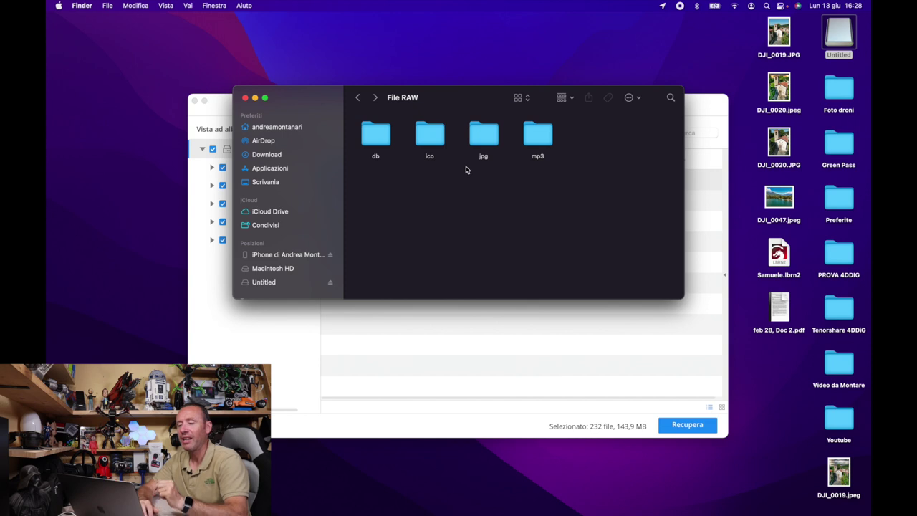
pyautogui.doubleClick(484, 136)
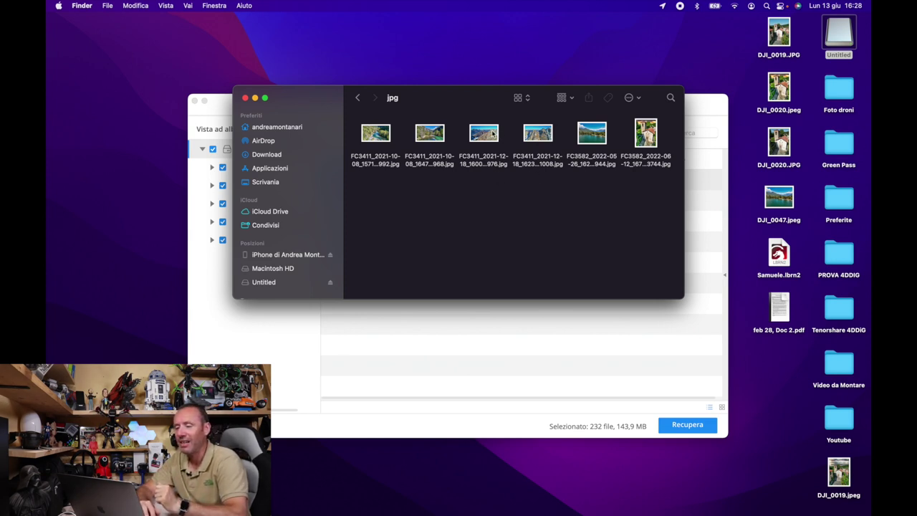
pyautogui.doubleClick(379, 136)
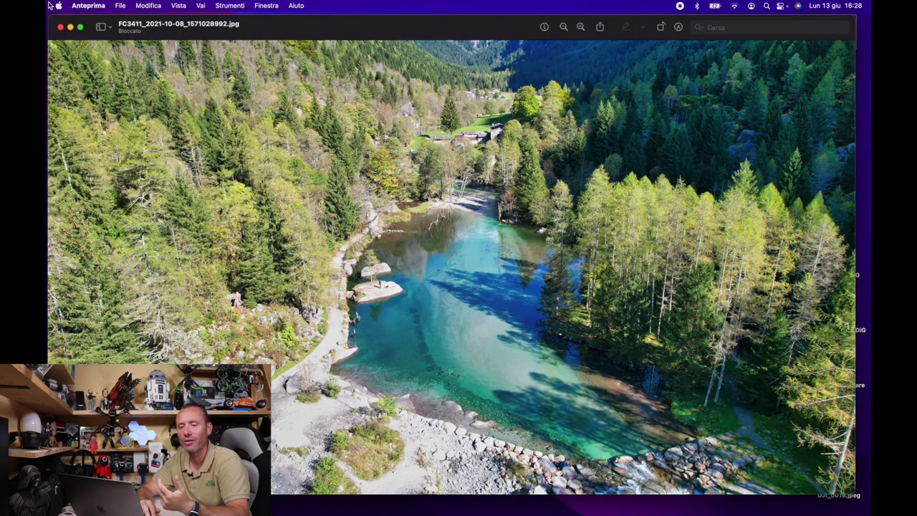
pyautogui.click(60, 27)
pyautogui.doubleClick(648, 134)
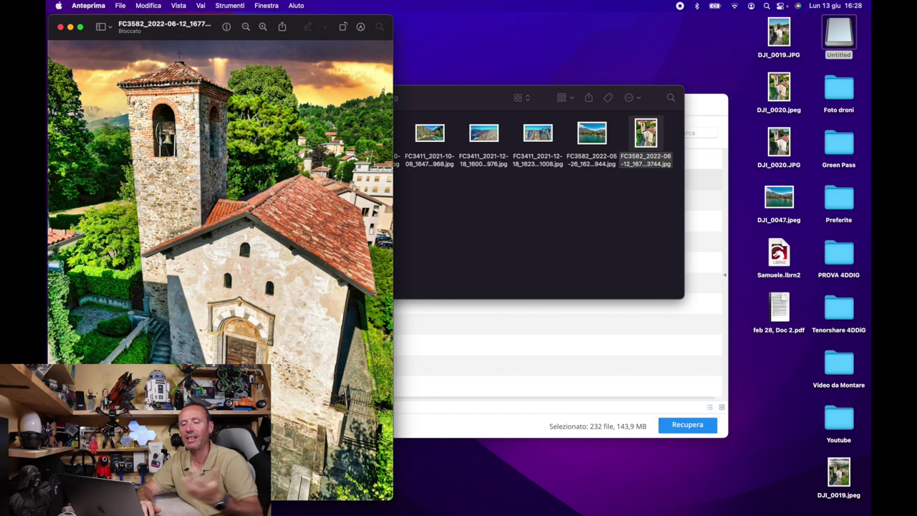
pyautogui.click(60, 27)
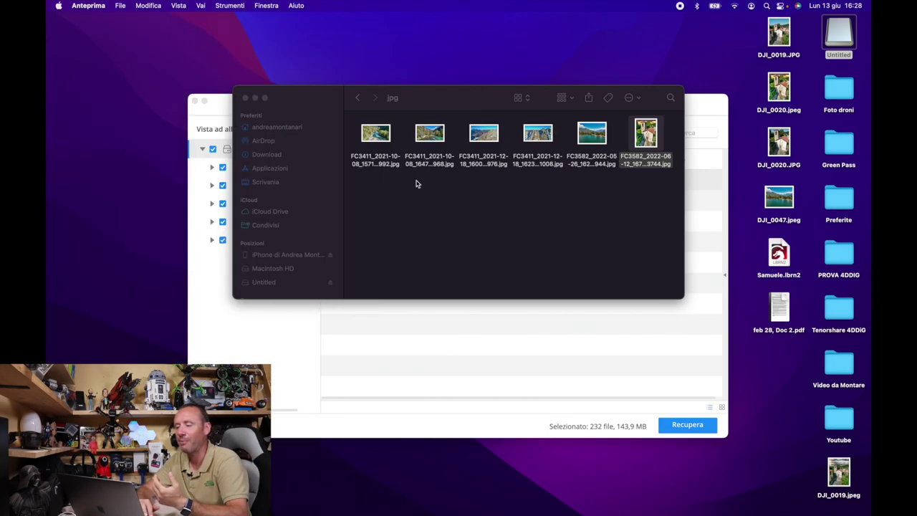
# Try to open the recovered ICO file in File RAW's ico folder and return to File RAW.
pyautogui.click(364, 99)
pyautogui.click(358, 98)
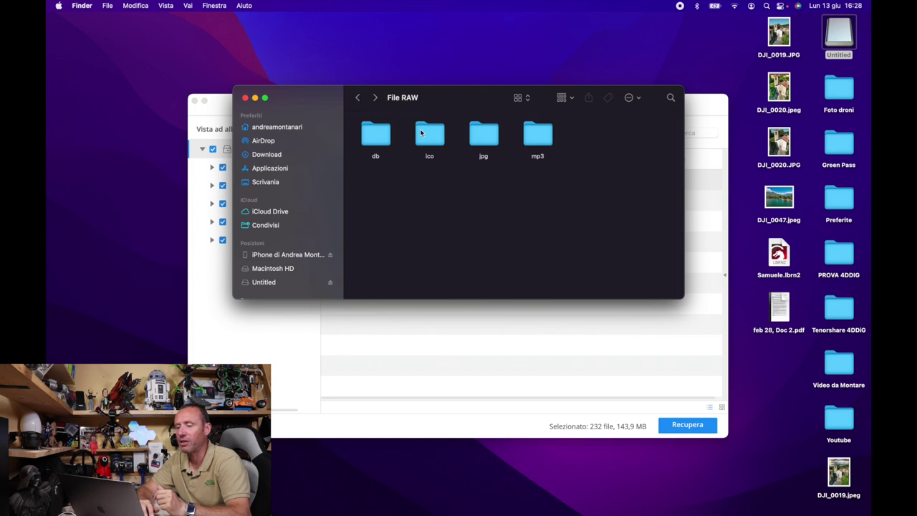
pyautogui.doubleClick(420, 132)
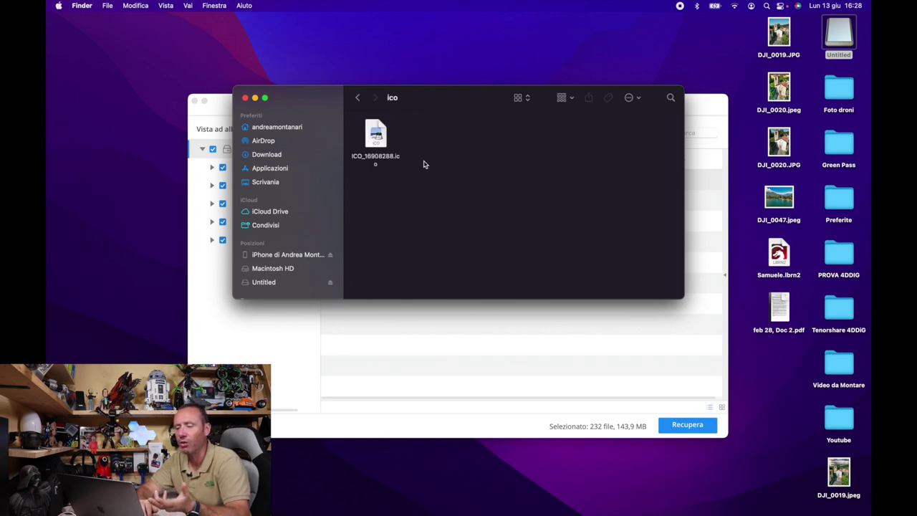
pyautogui.doubleClick(374, 133)
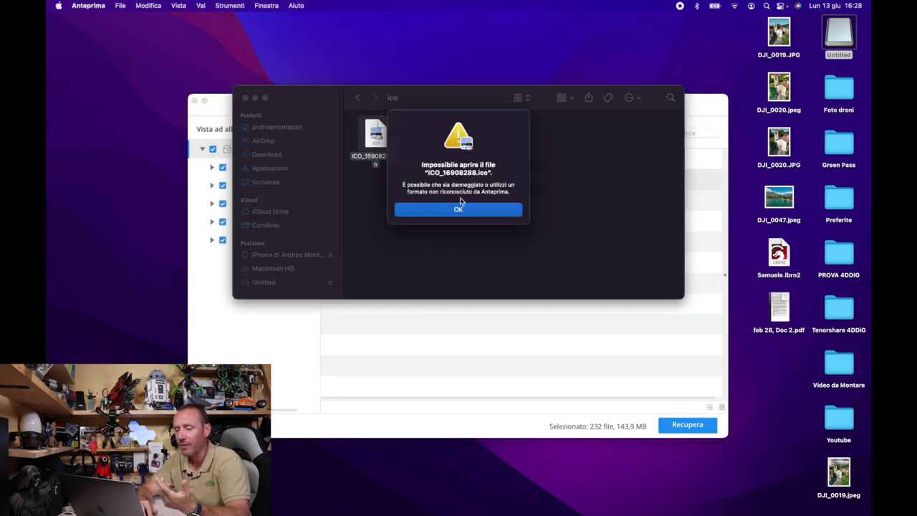
pyautogui.click(461, 210)
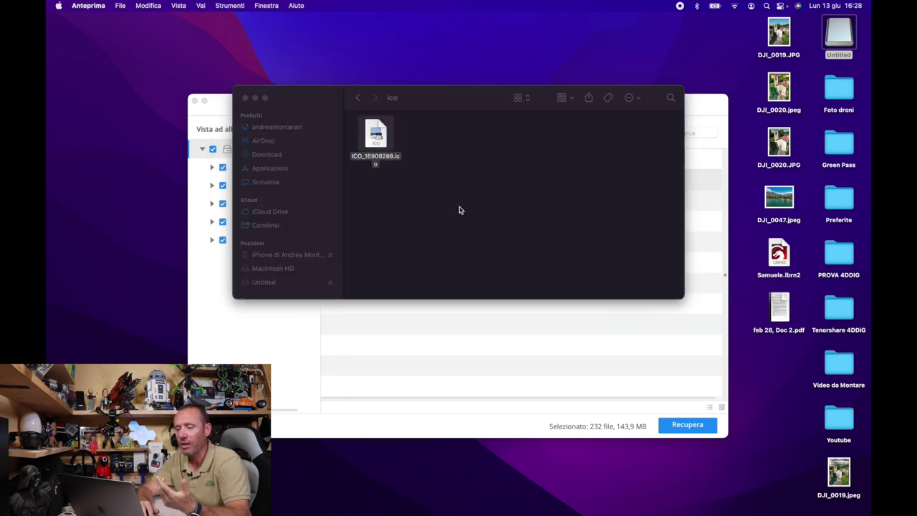
pyautogui.click(357, 98)
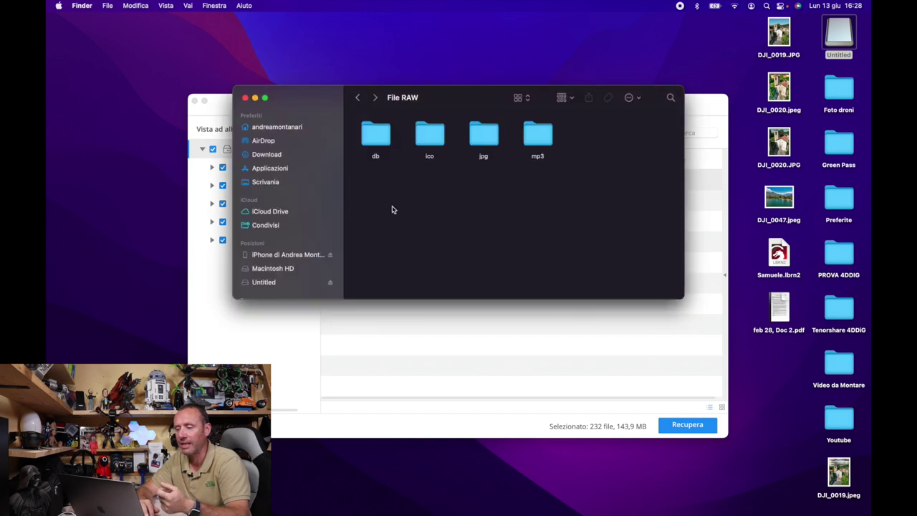
# Check the db folder in File RAW and return to the Untitled folder.
pyautogui.doubleClick(372, 132)
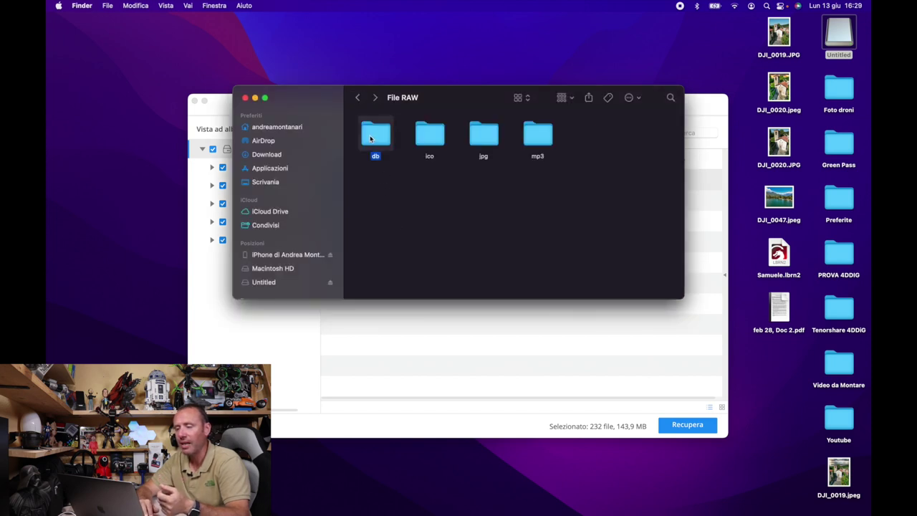
pyautogui.click(355, 98)
pyautogui.click(355, 98)
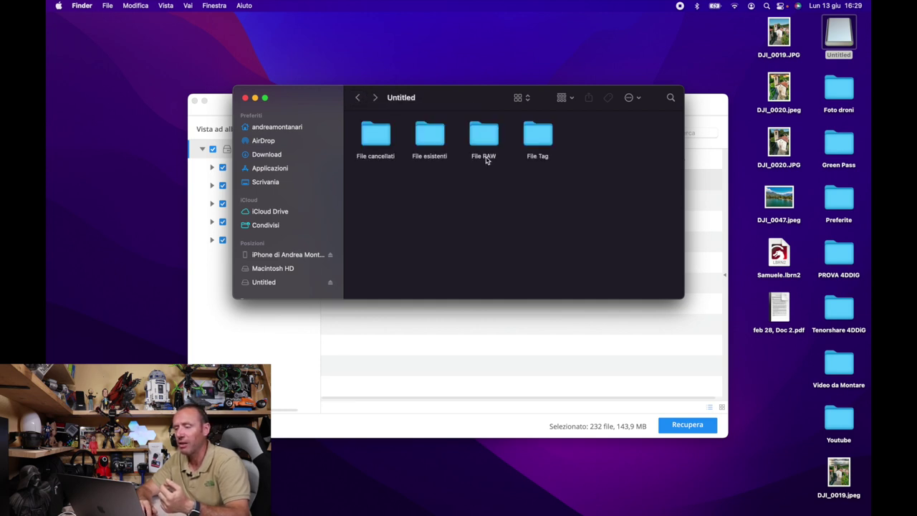
# Open the recovered PDF in File Tag's tanyan folder, look over its first page and close it.
pyautogui.doubleClick(542, 131)
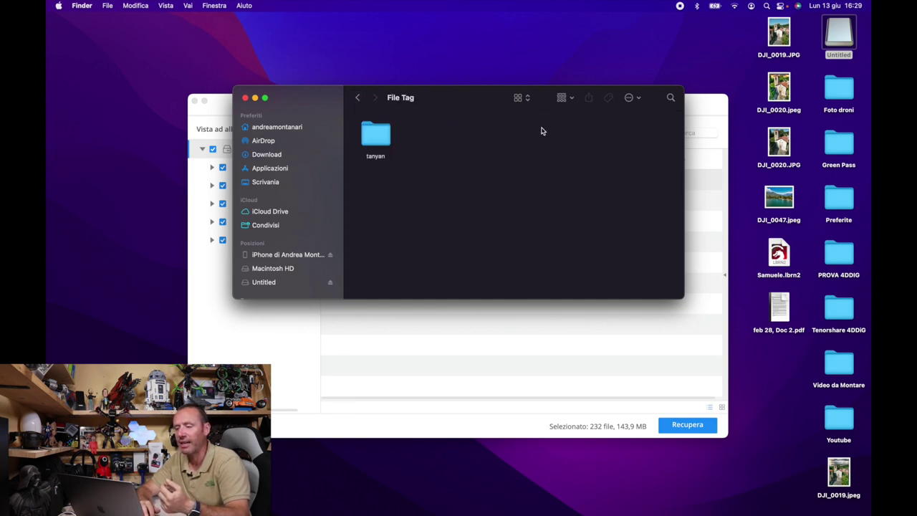
pyautogui.doubleClick(373, 133)
pyautogui.moveTo(382, 142)
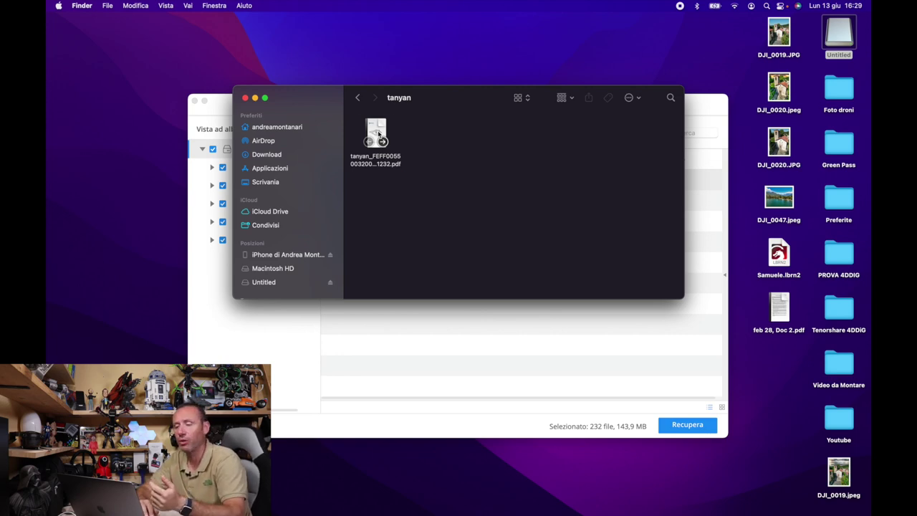
pyautogui.doubleClick(379, 134)
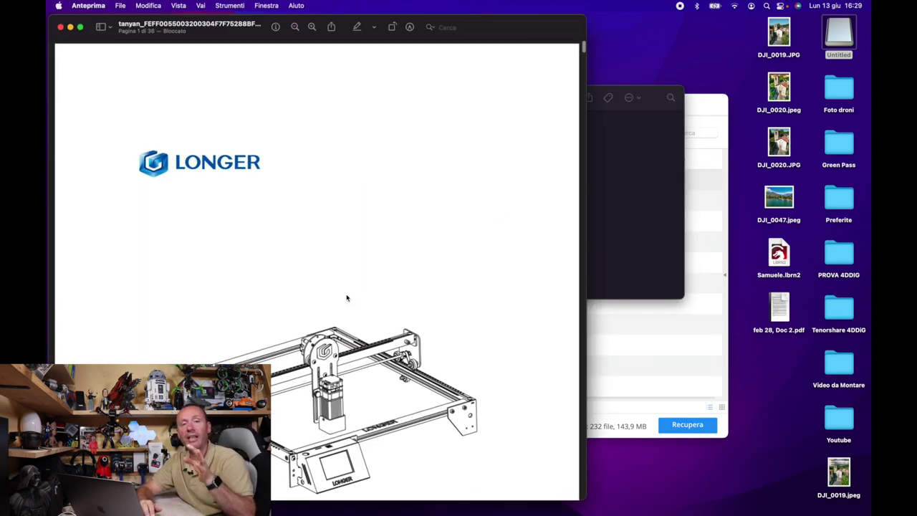
pyautogui.scroll(-2, 346, 297)
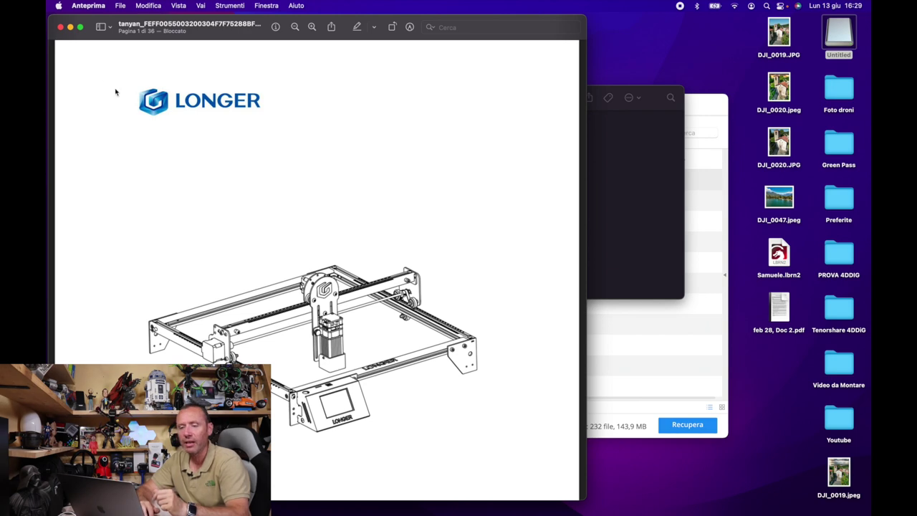
pyautogui.click(62, 28)
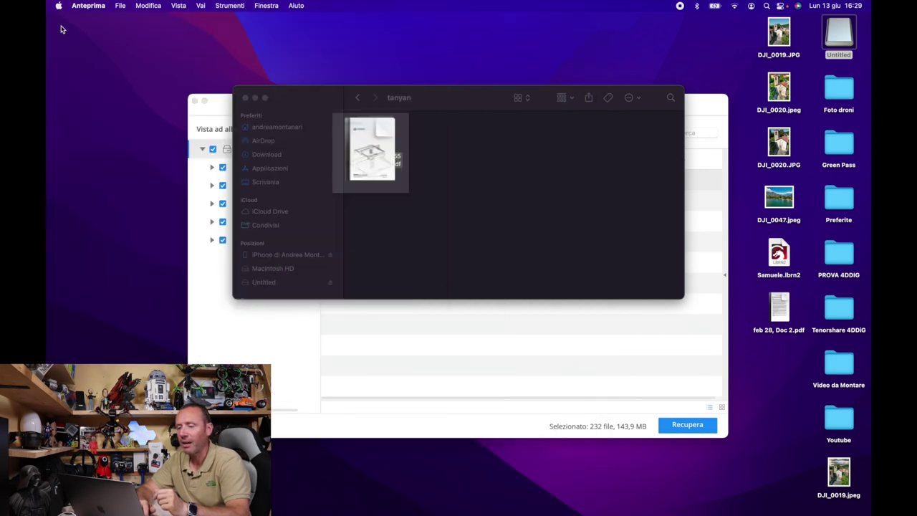
# Go back to File RAW and recheck its jpg and ico folders.
pyautogui.click(356, 102)
pyautogui.click(356, 101)
pyautogui.click(357, 99)
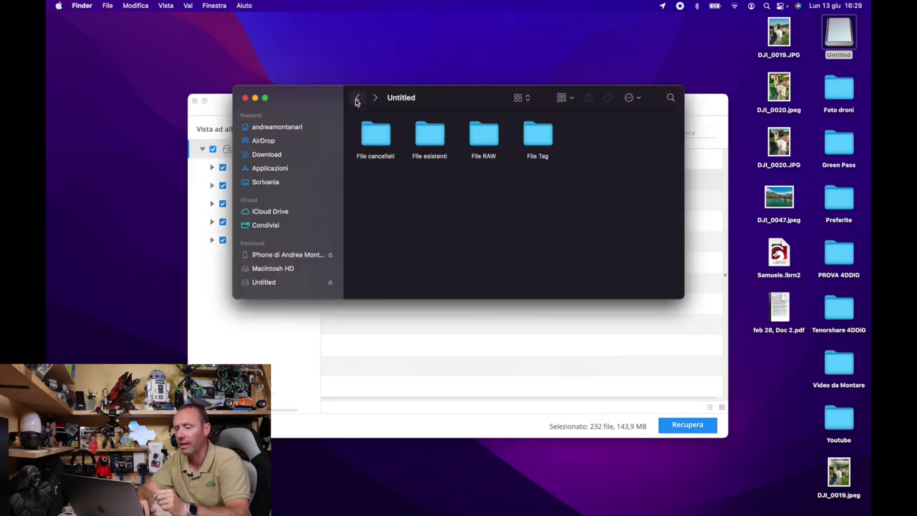
pyautogui.click(484, 134)
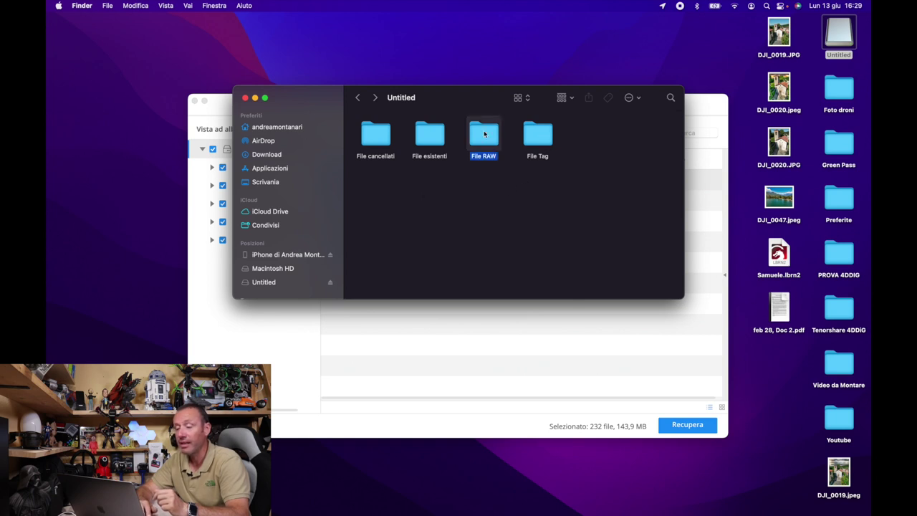
pyautogui.doubleClick(484, 134)
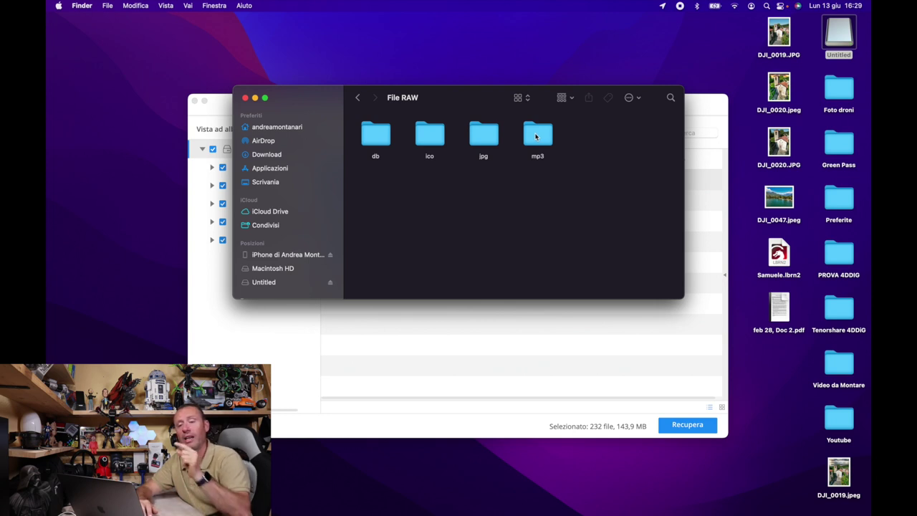
pyautogui.doubleClick(483, 135)
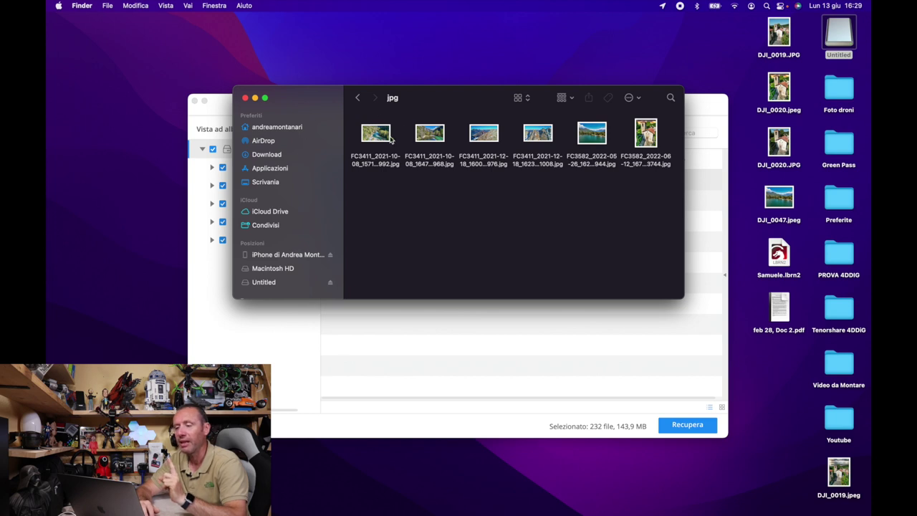
pyautogui.click(358, 98)
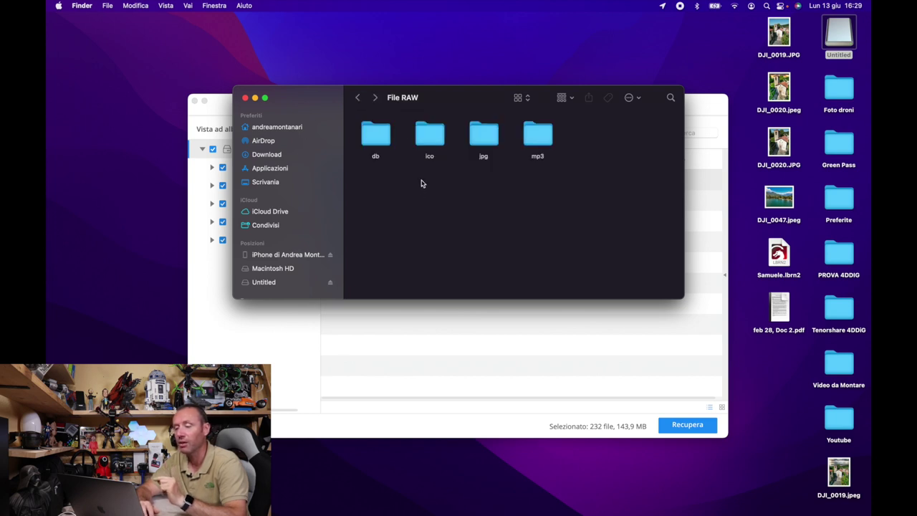
pyautogui.doubleClick(428, 135)
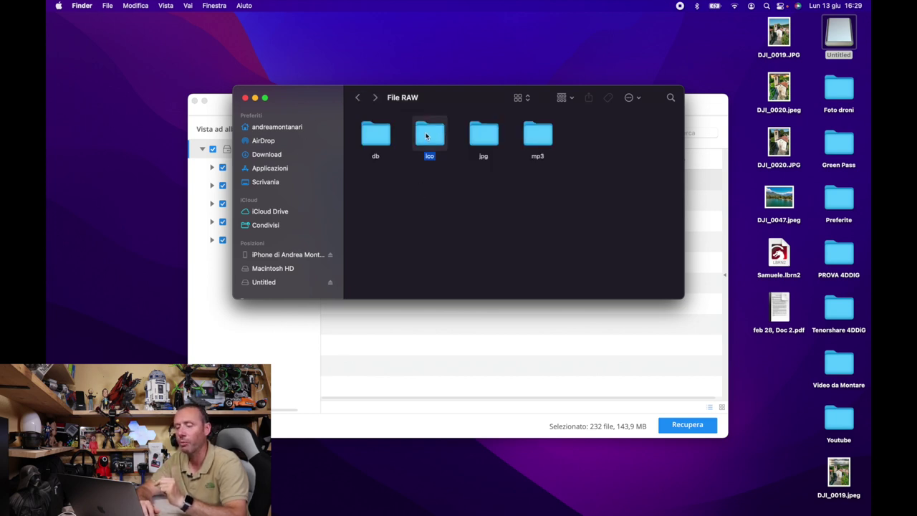
pyautogui.click(357, 97)
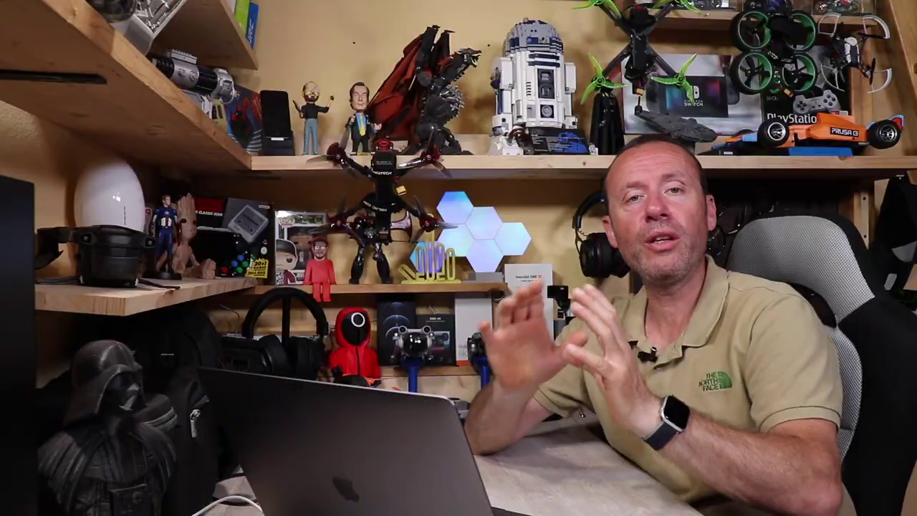